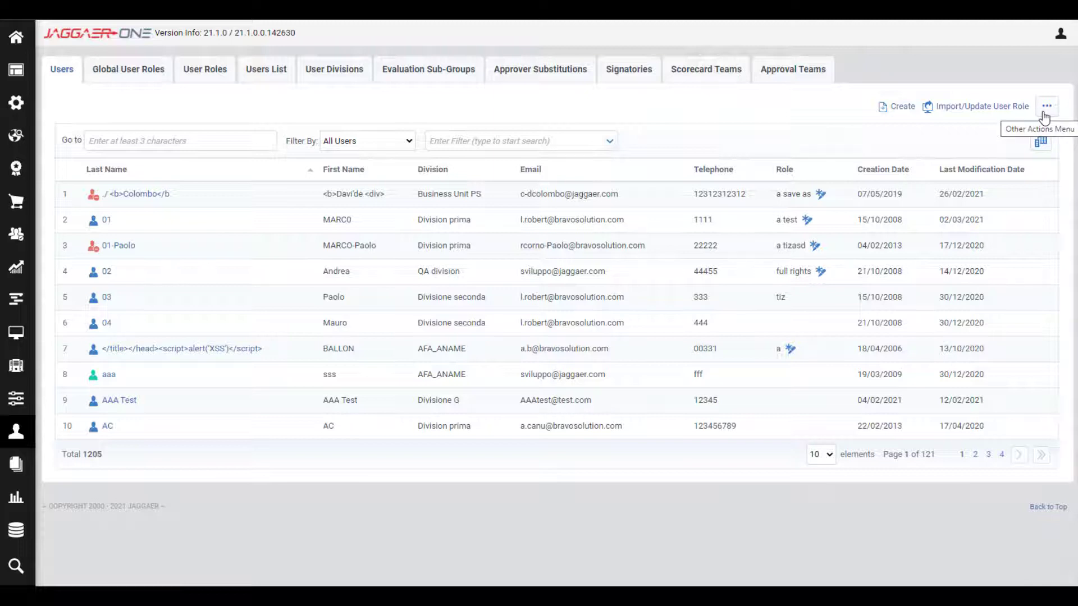
- Export the user roles from the Users list and open the downloaded workbook in Excel with editing enabled
{"action": "left_click", "coordinate": [1045, 109]}
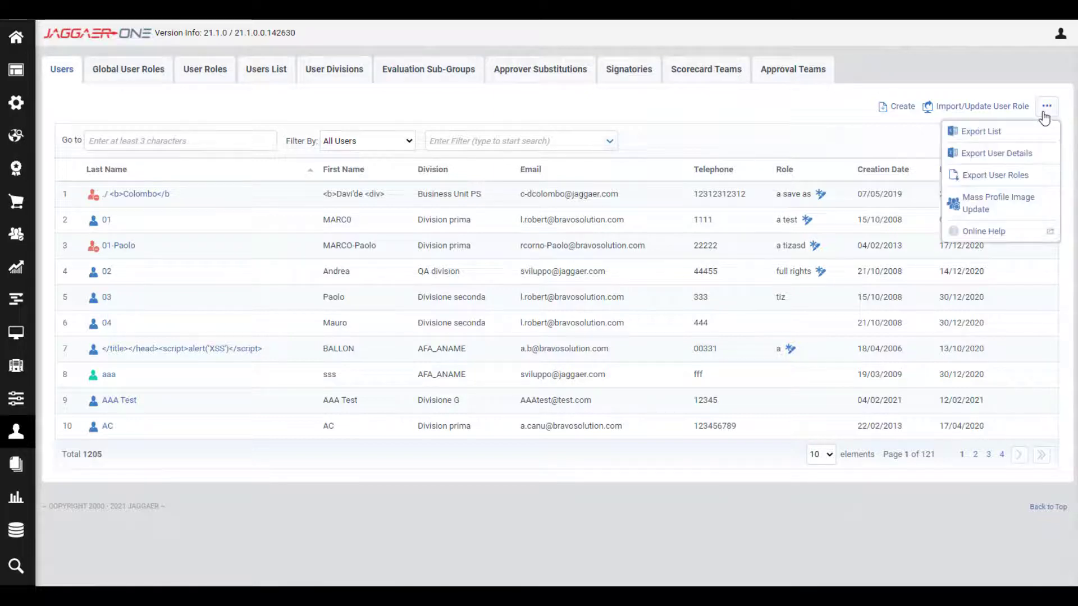
{"action": "left_click", "coordinate": [983, 182]}
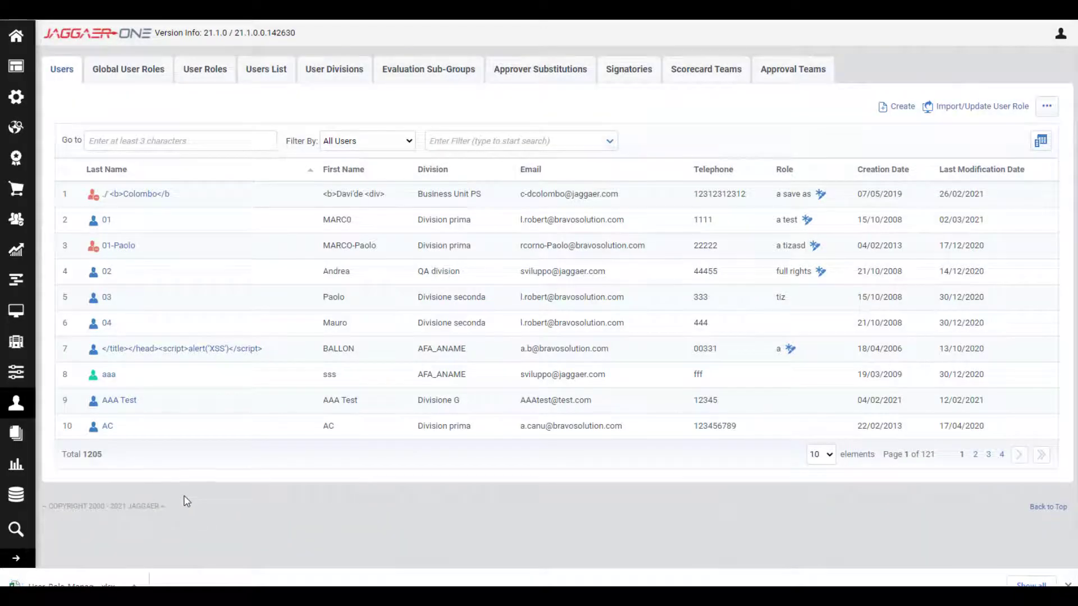
{"action": "left_click", "coordinate": [133, 585]}
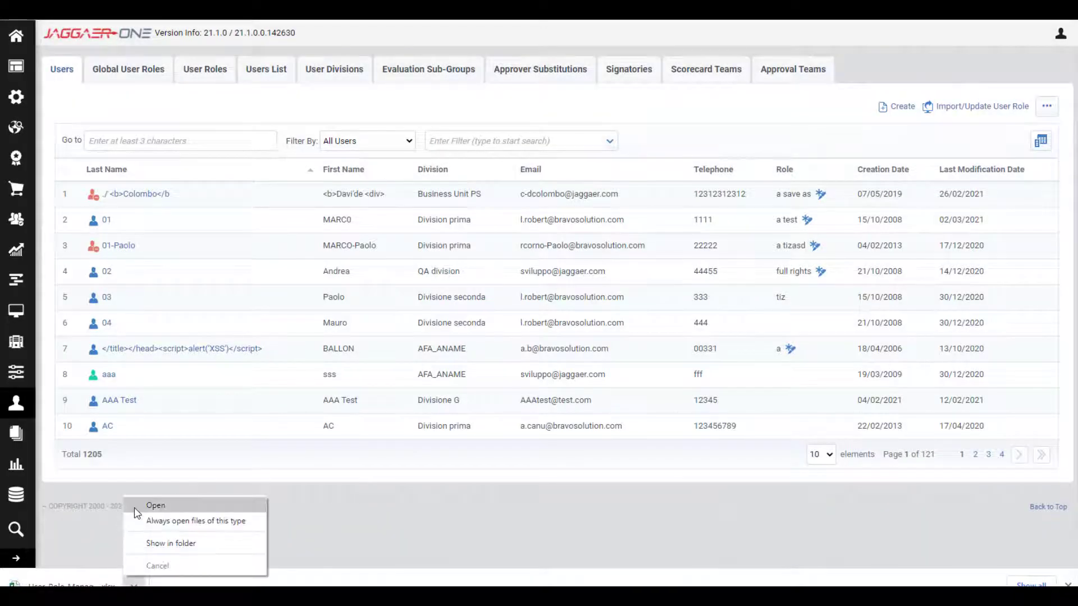
{"action": "left_click", "coordinate": [155, 505]}
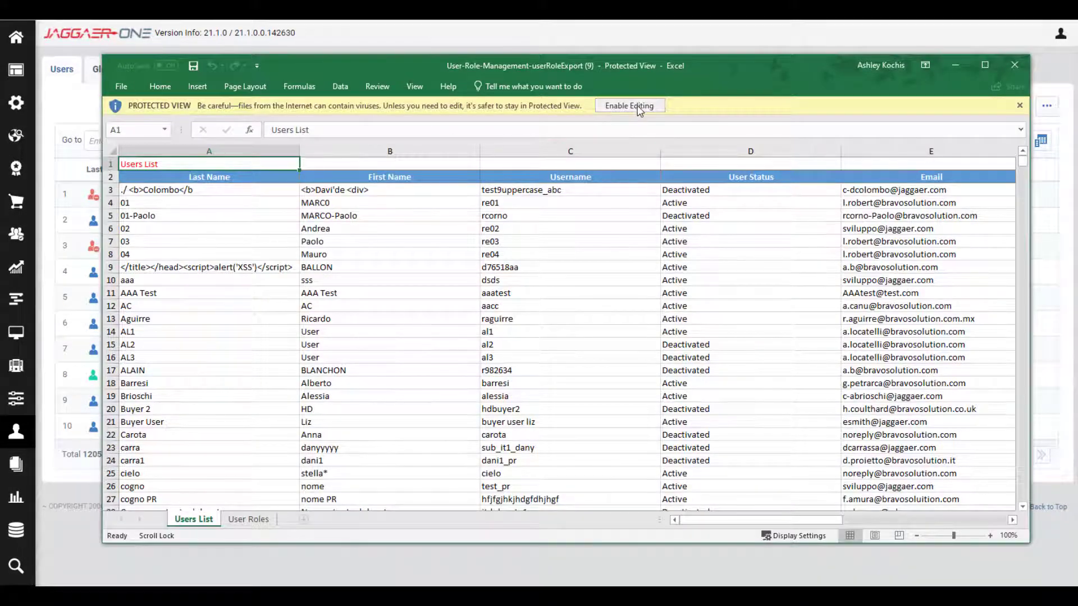
{"action": "left_click", "coordinate": [639, 106]}
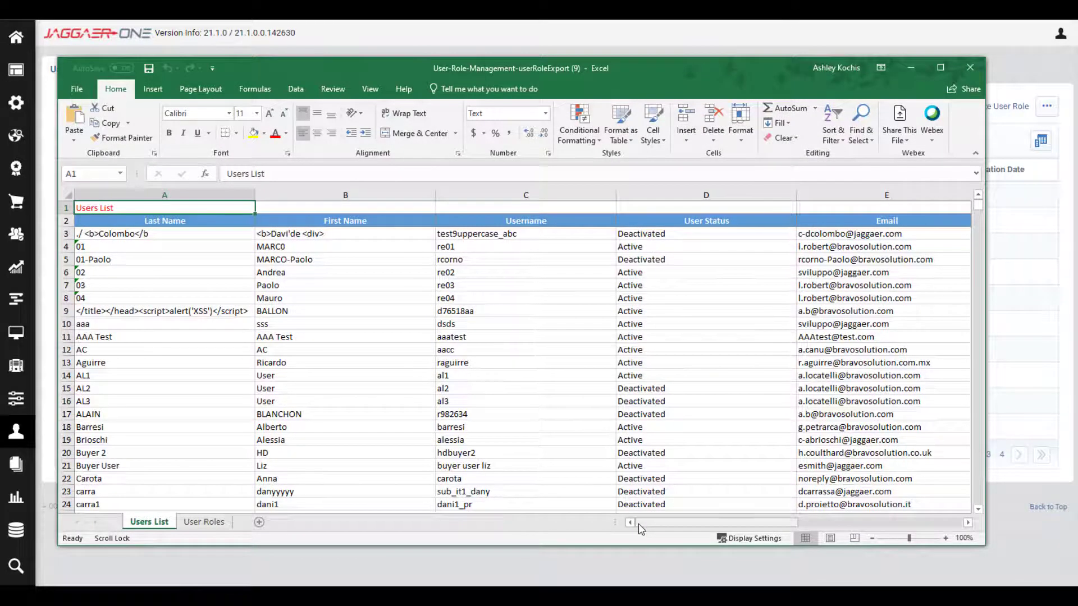
- Examine the role columns of the Users List sheet and the options available for the Action cell in row 3
{"action": "left_click_drag", "start_coordinate": [638, 523], "coordinate": [799, 523]}
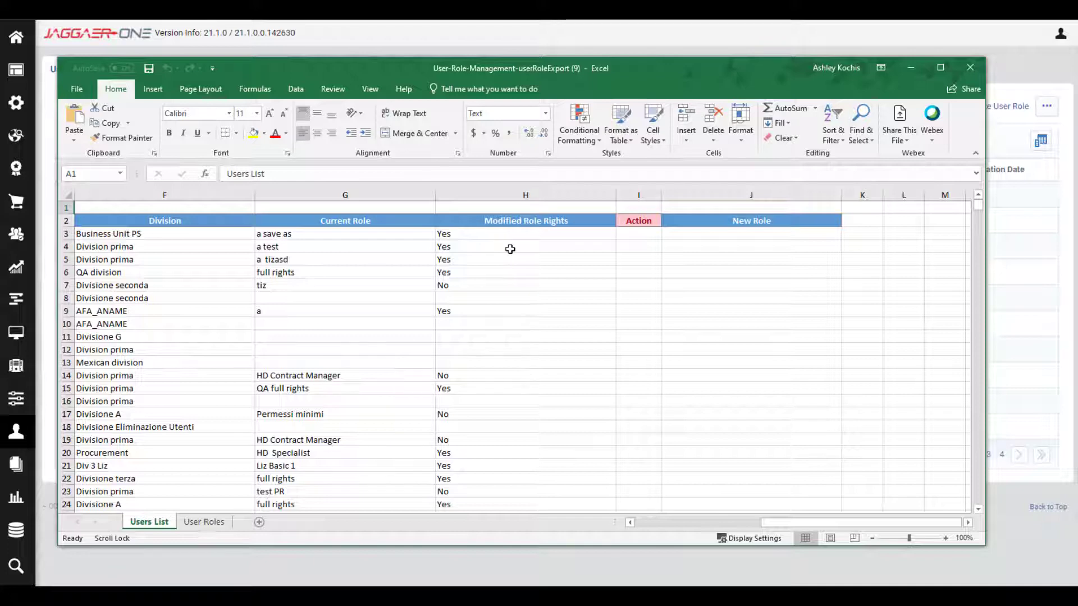
{"action": "left_click", "coordinate": [652, 235]}
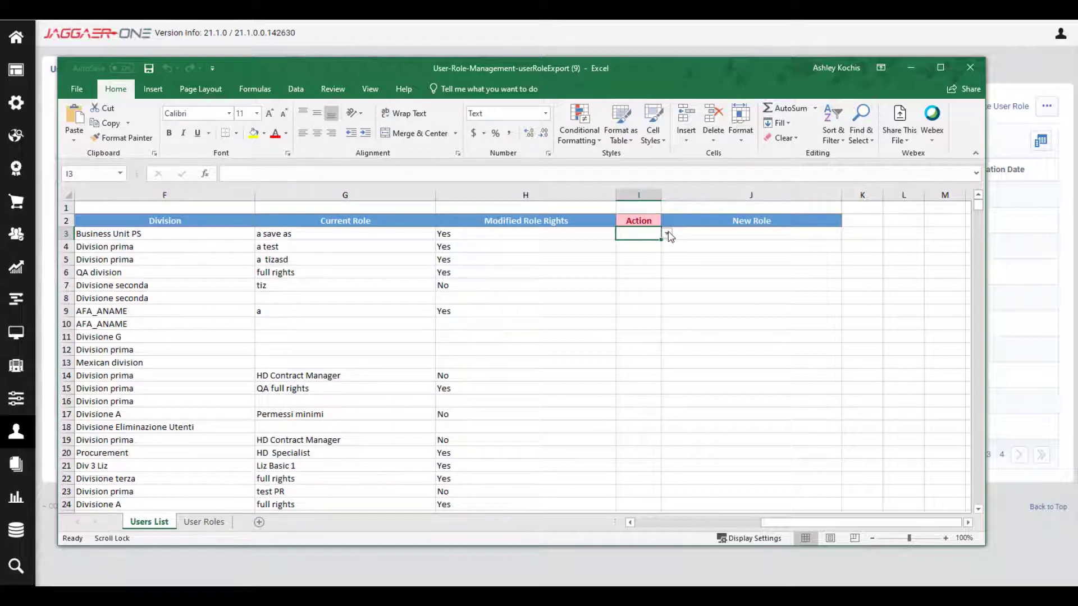
{"action": "left_click", "coordinate": [667, 234]}
{"action": "key", "text": "Down"}
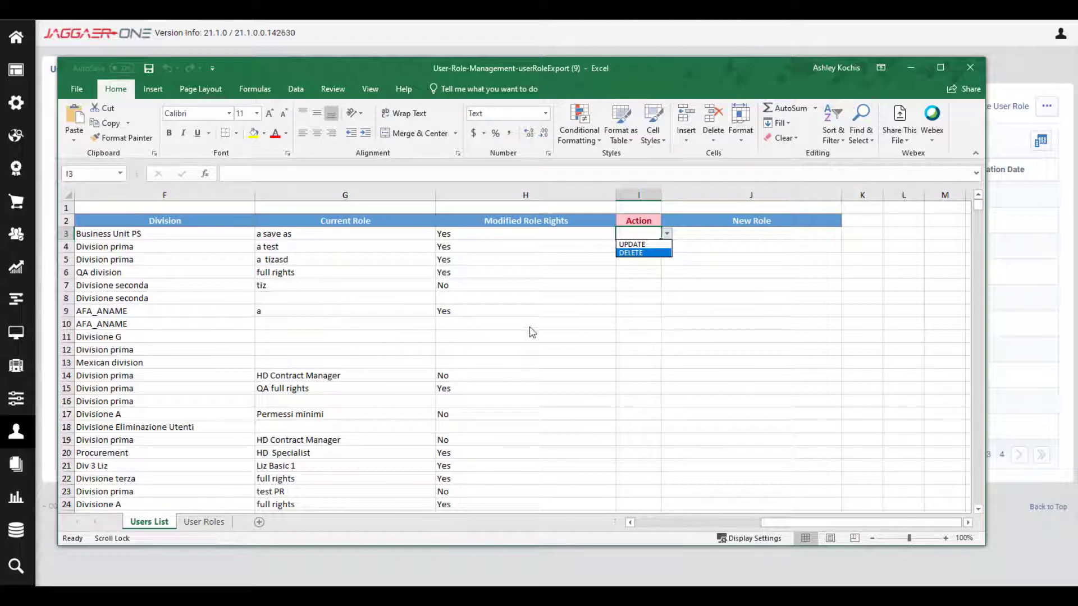
{"action": "key", "text": "Escape"}
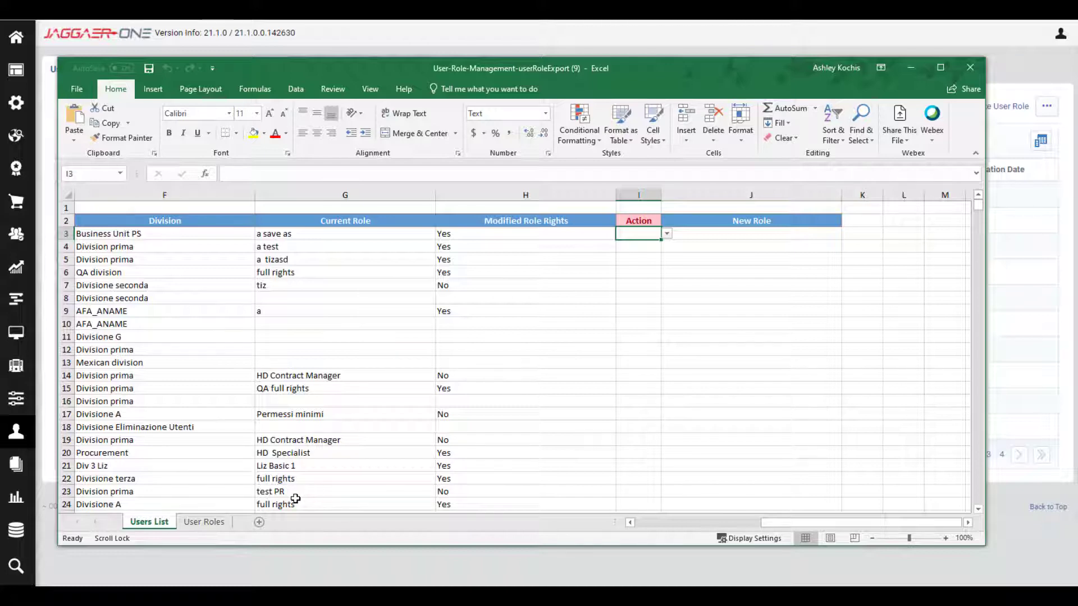
- Examine the roles and their rights columns on the User Roles sheet
{"action": "left_click", "coordinate": [203, 527]}
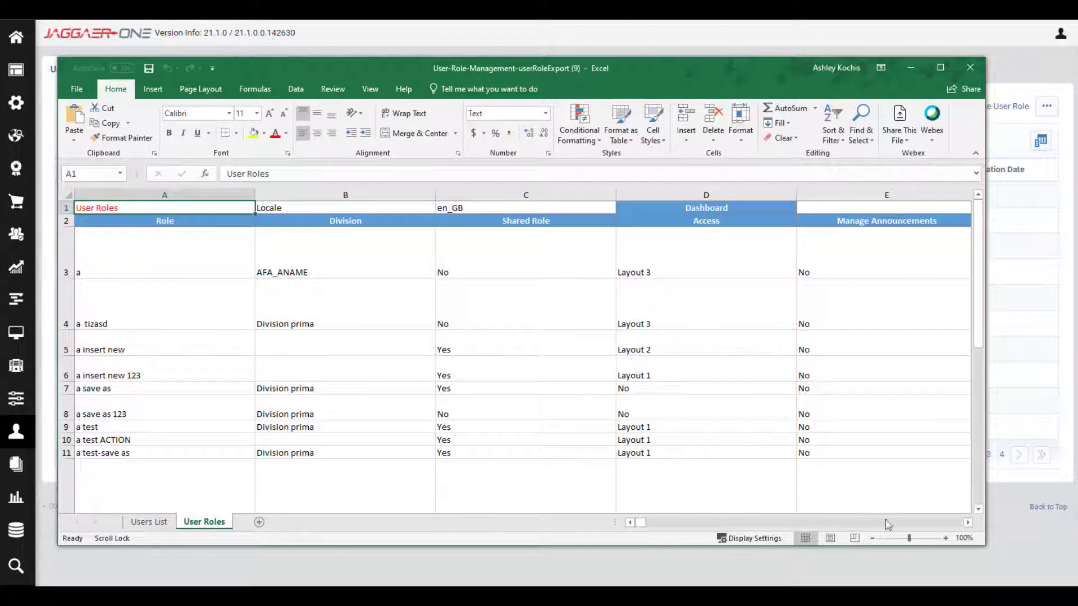
{"action": "left_click", "coordinate": [967, 523]}
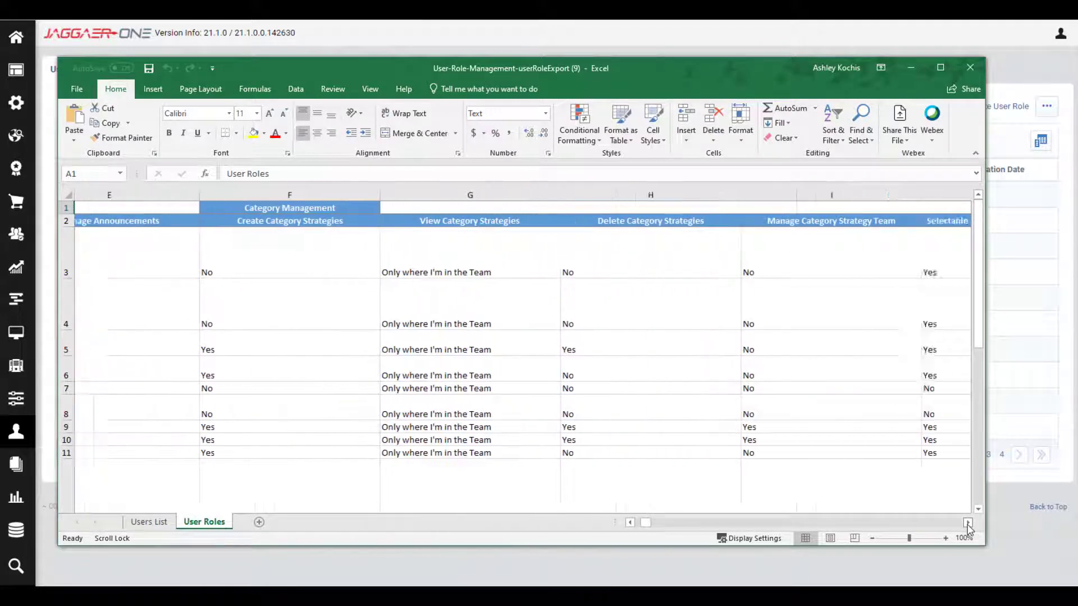
{"action": "left_click", "coordinate": [967, 523]}
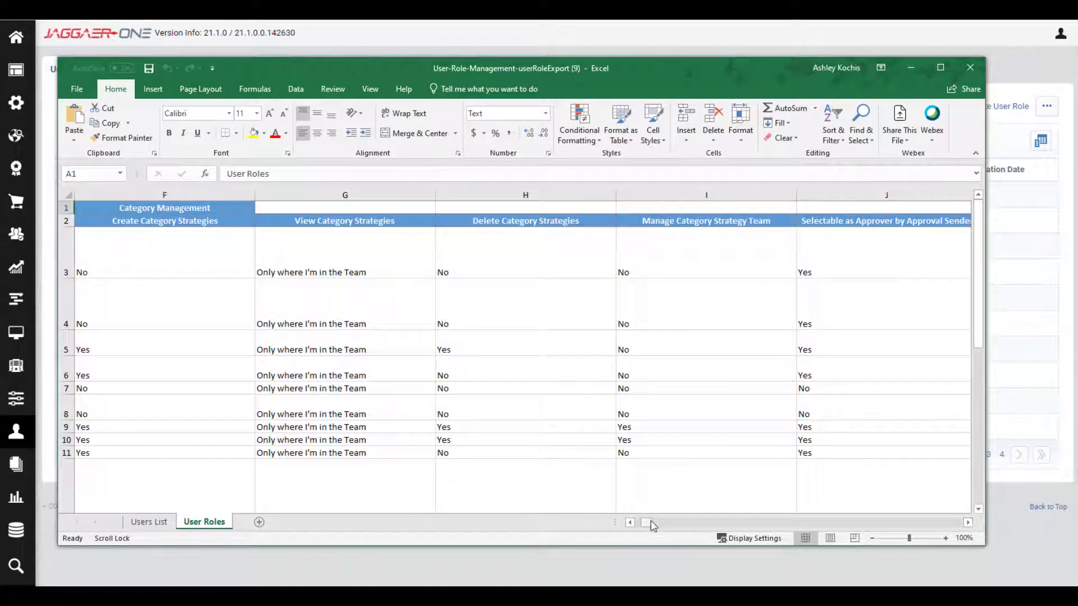
{"action": "left_click_drag", "start_coordinate": [647, 524], "coordinate": [639, 523]}
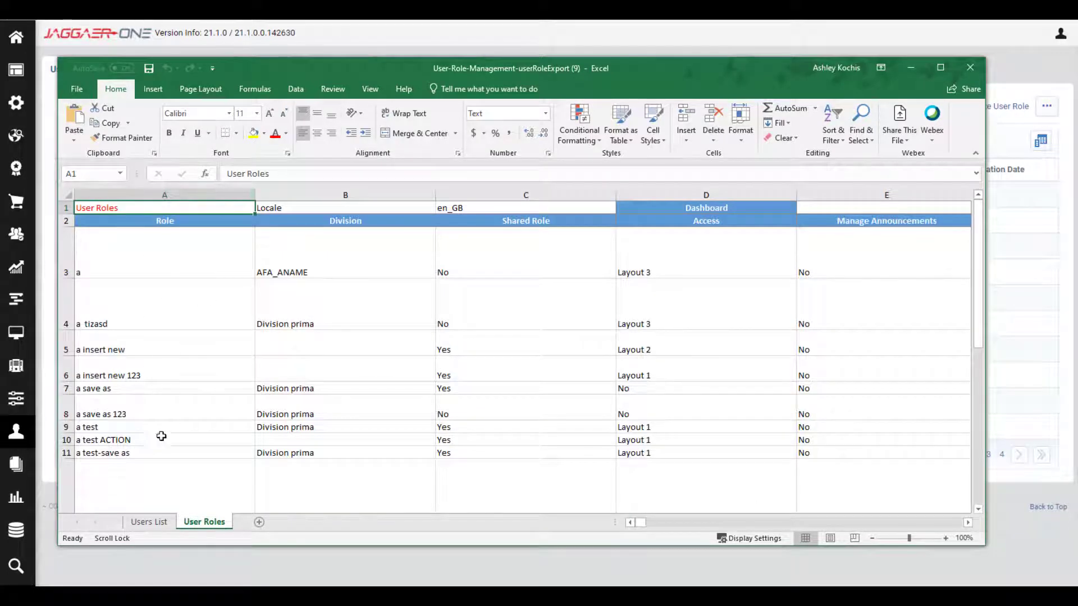
{"action": "scroll", "coordinate": [175, 429], "scroll_direction": "down", "scroll_amount": 9}
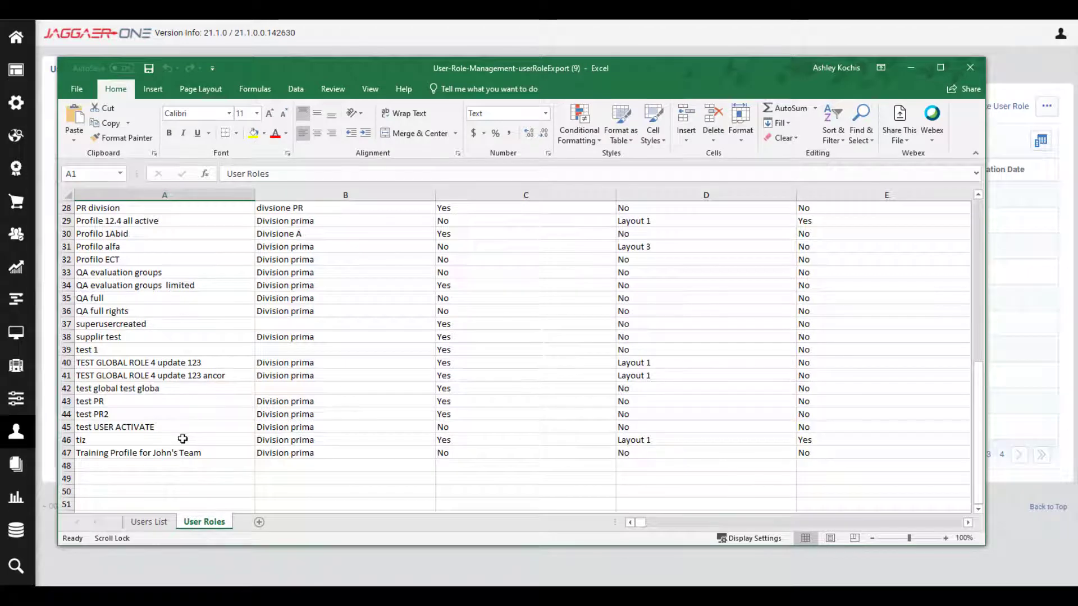
{"action": "scroll", "coordinate": [183, 437], "scroll_direction": "up", "scroll_amount": 4}
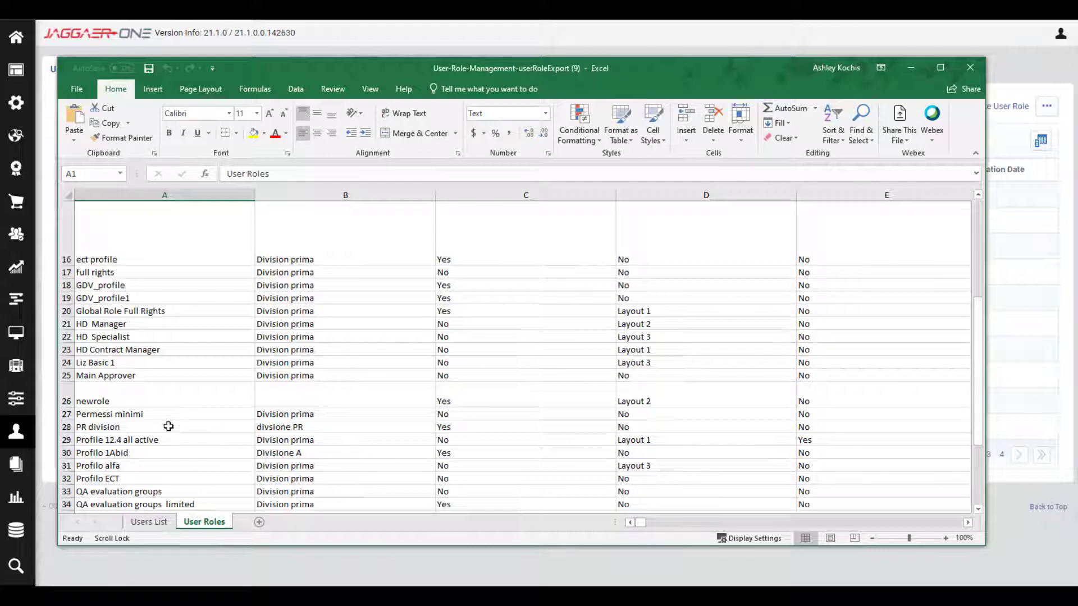
- On the Users List sheet, copy the HD Contract Manager role from G14 into the New Role cell of row 4
{"action": "left_click", "coordinate": [149, 522]}
{"action": "left_click_drag", "start_coordinate": [754, 521], "coordinate": [701, 532]}
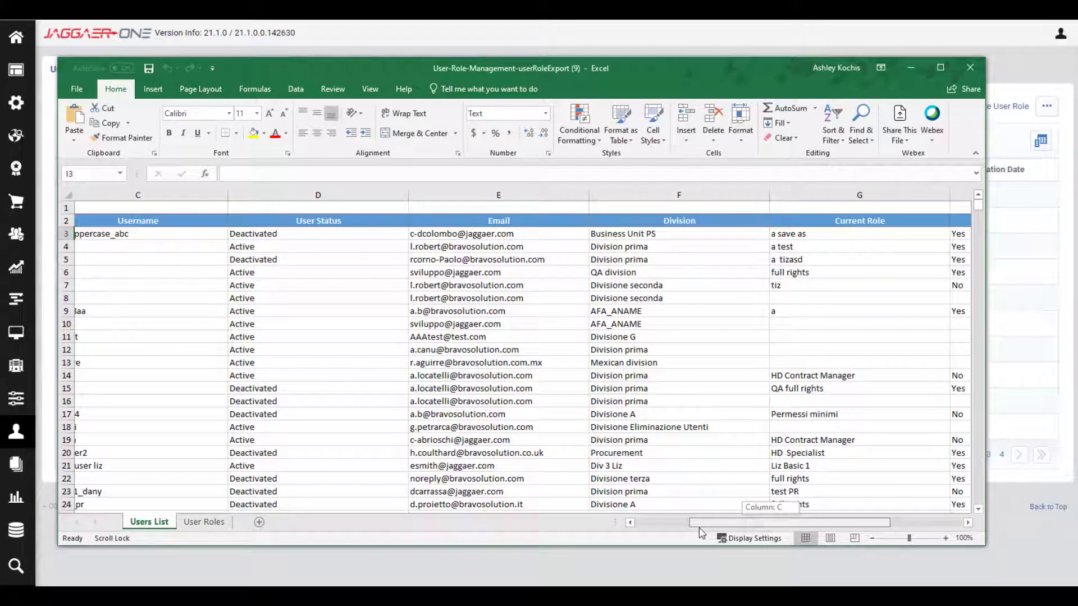
{"action": "left_click_drag", "start_coordinate": [699, 528], "coordinate": [699, 528]}
{"action": "left_click", "coordinate": [66, 247]}
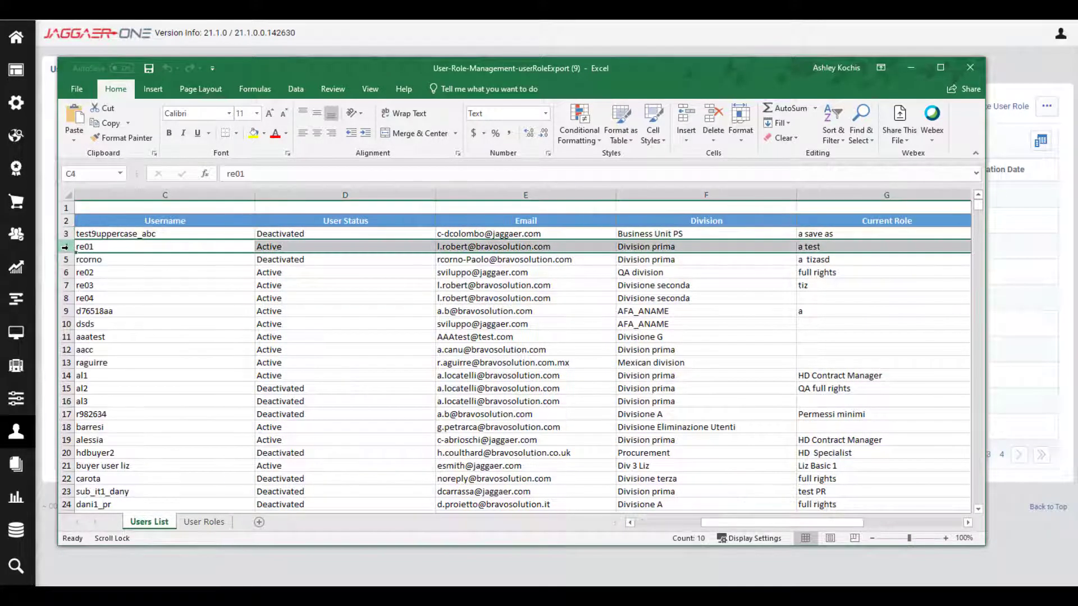
{"action": "left_click_drag", "start_coordinate": [769, 526], "coordinate": [848, 527]}
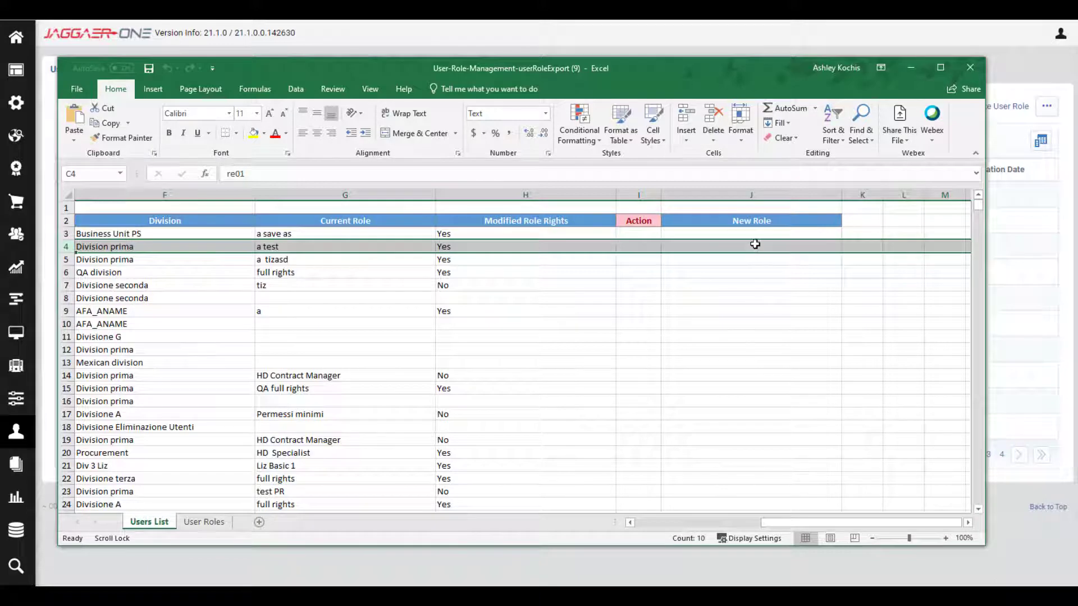
{"action": "left_click", "coordinate": [362, 379]}
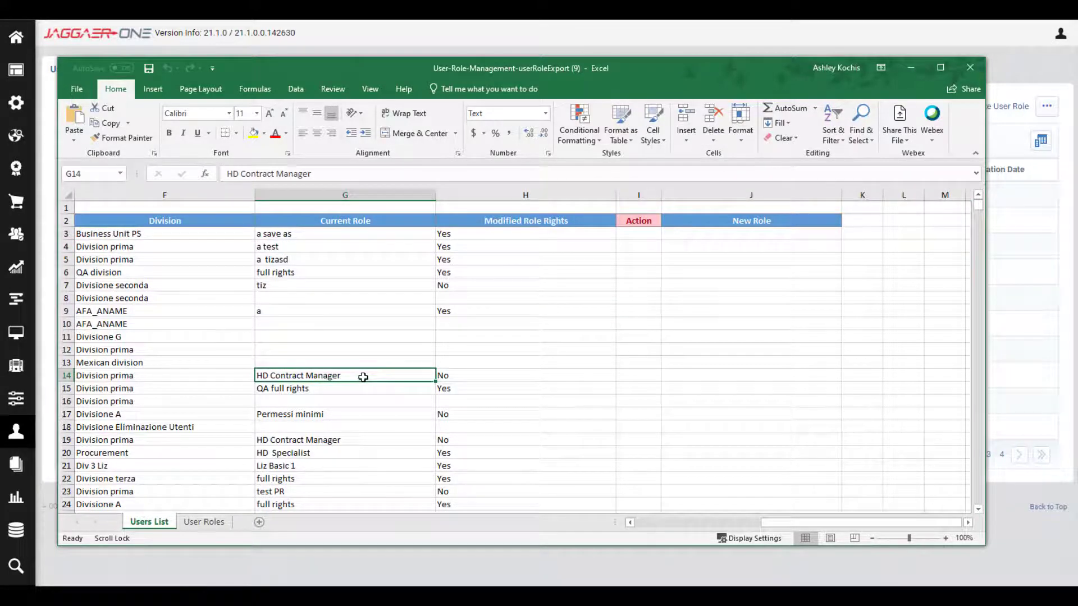
{"action": "key", "text": "ctrl+c"}
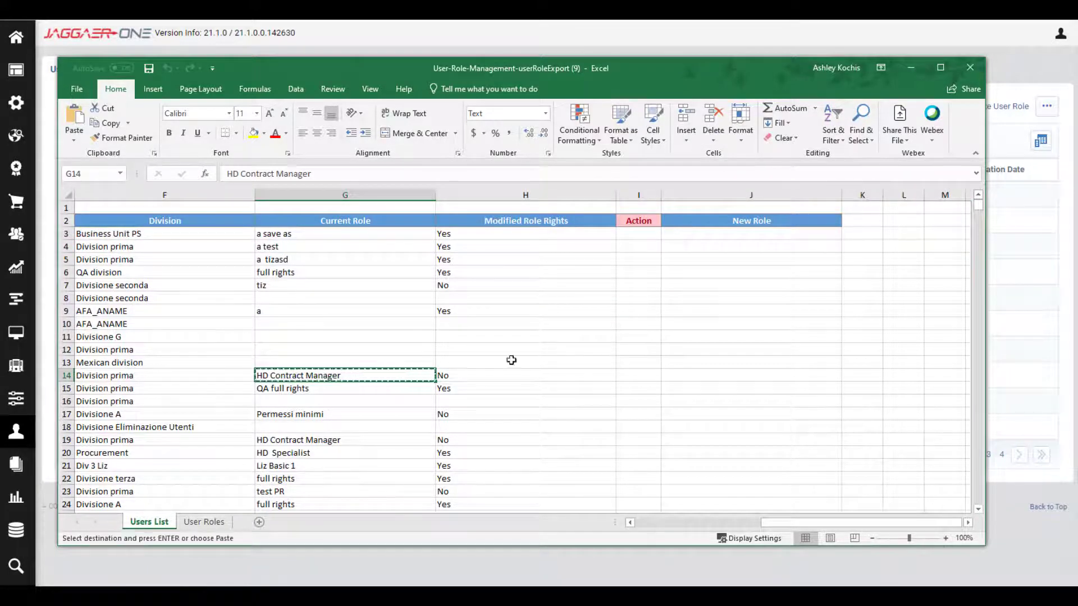
{"action": "left_click", "coordinate": [710, 249]}
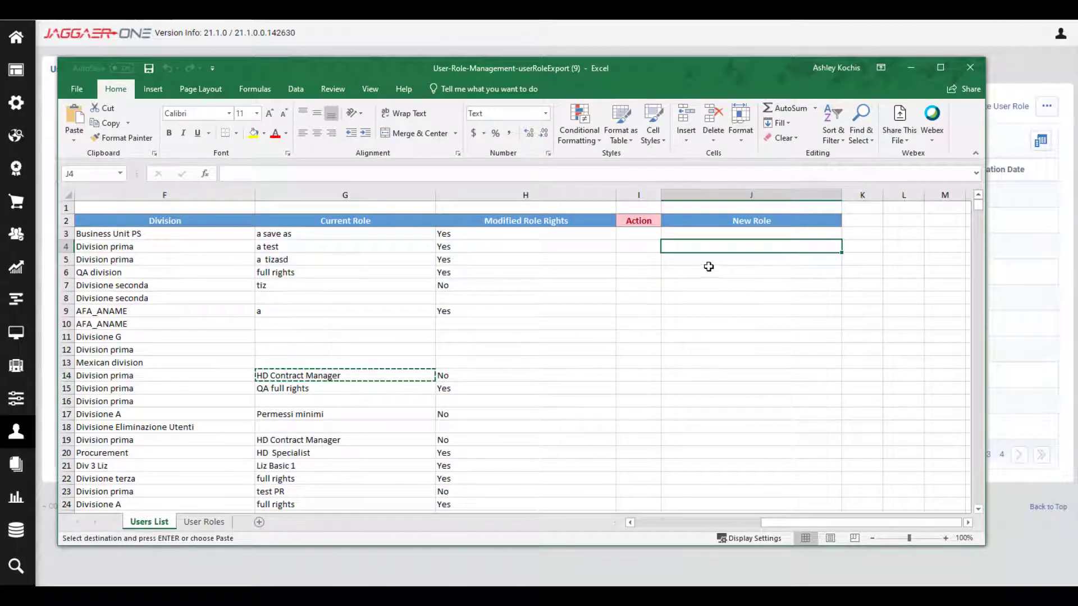
{"action": "key", "text": "ctrl+v"}
- Set the Action for the user in row 4 to UPDATE
{"action": "left_click_drag", "start_coordinate": [640, 259], "coordinate": [645, 246]}
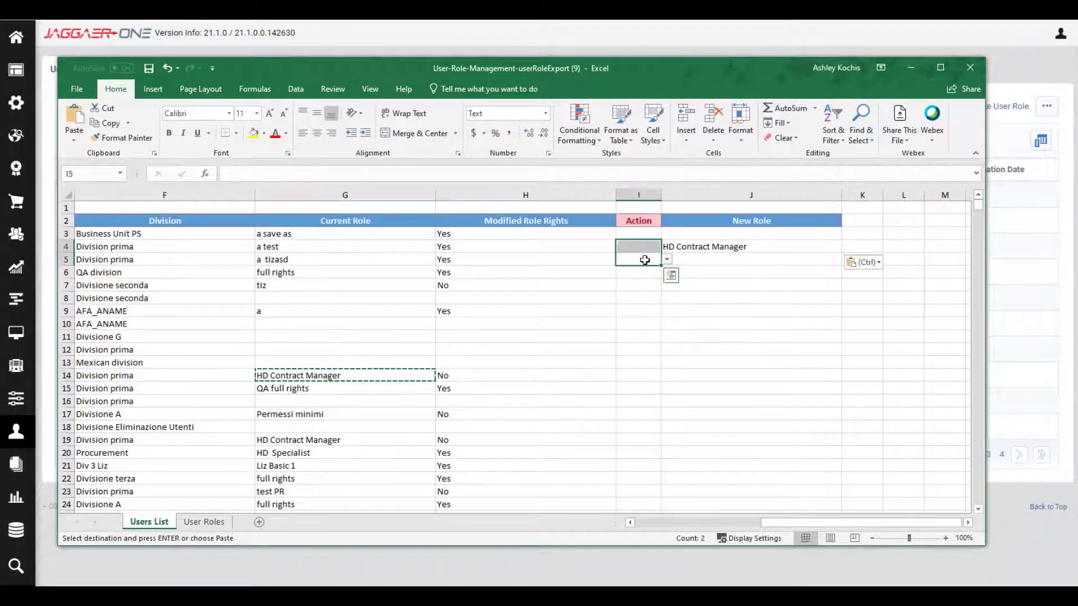
{"action": "left_click", "coordinate": [655, 243]}
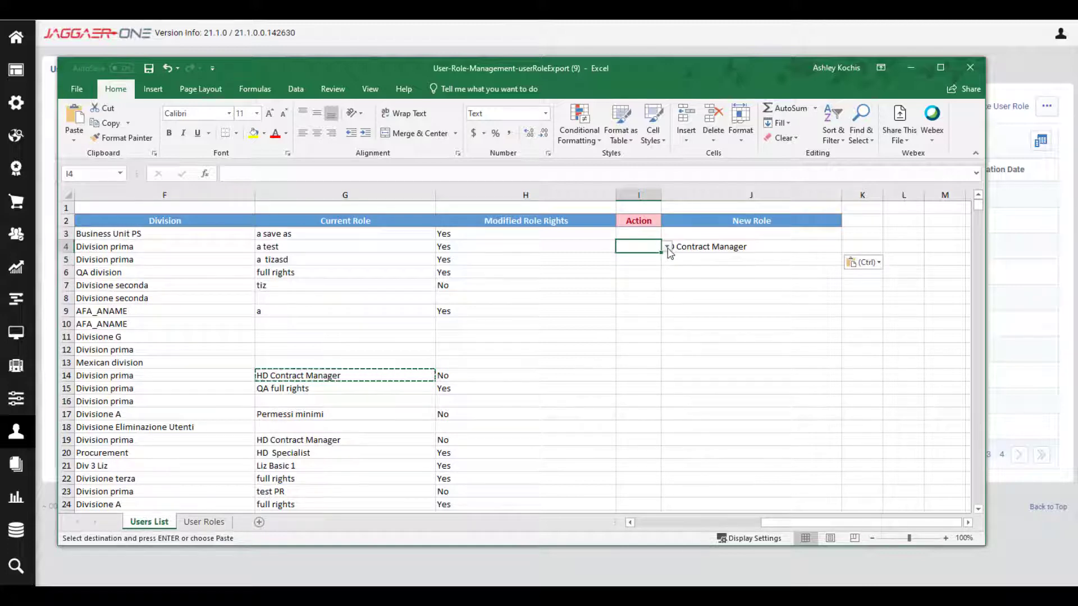
{"action": "left_click", "coordinate": [668, 247]}
{"action": "left_click", "coordinate": [632, 257]}
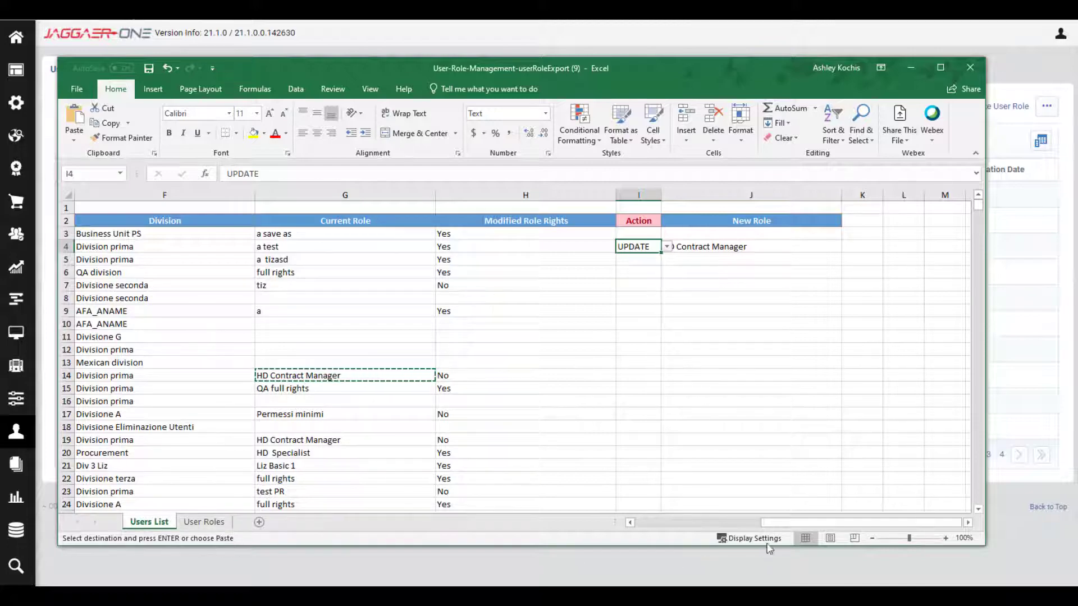
- Paste HD Contract Manager as the New Role for the Mexican division user in row 13 and set the Action to UPDATE
{"action": "left_click_drag", "start_coordinate": [777, 524], "coordinate": [825, 521]}
{"action": "left_click", "coordinate": [527, 351]}
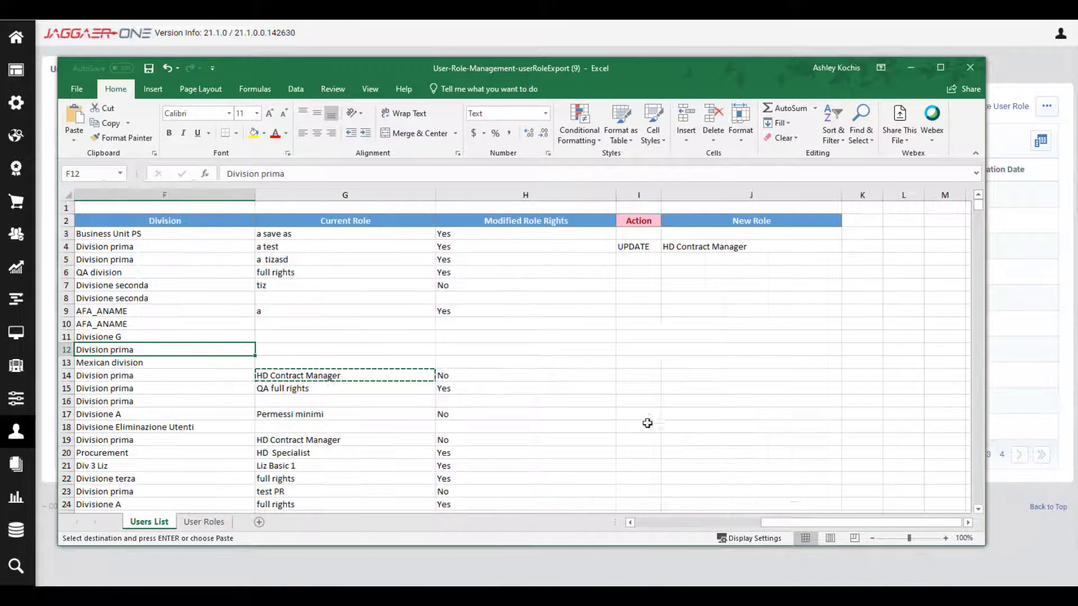
{"action": "left_click", "coordinate": [706, 377]}
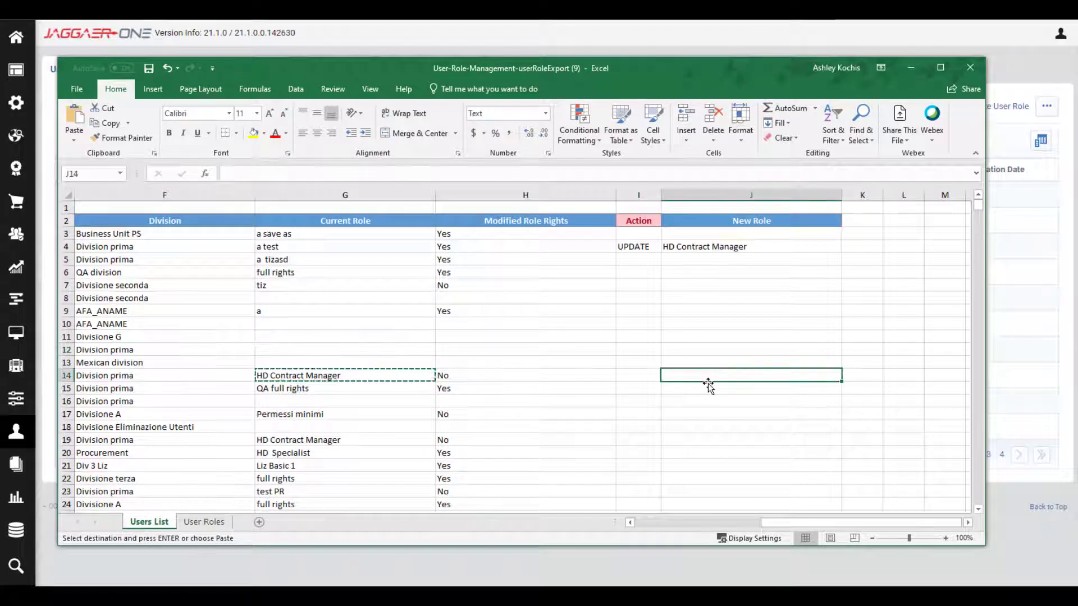
{"action": "left_click", "coordinate": [703, 364]}
{"action": "key", "text": "ctrl+v"}
{"action": "left_click", "coordinate": [640, 363]}
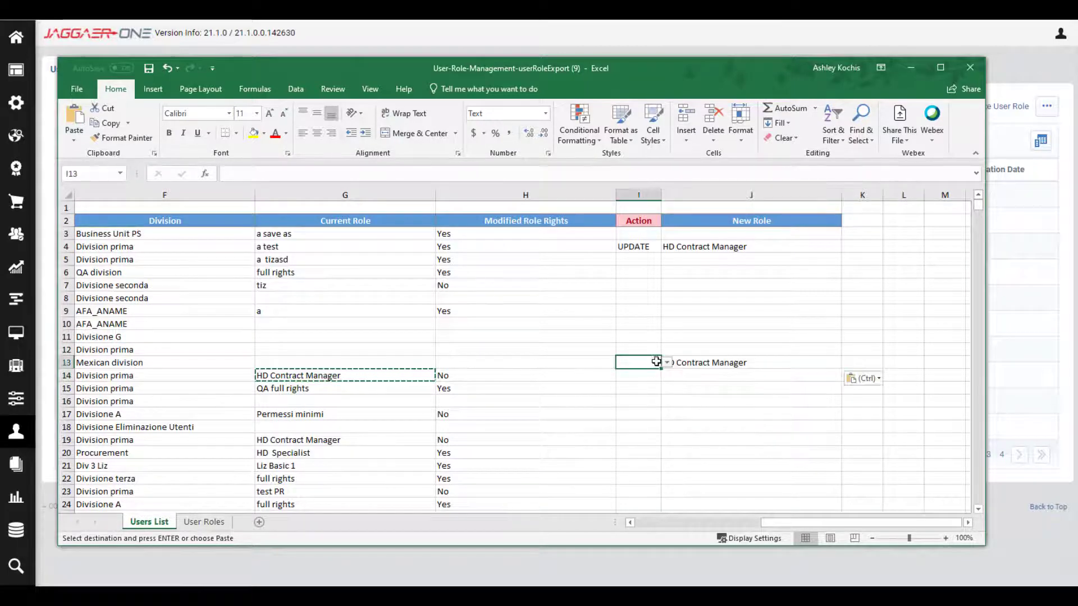
{"action": "left_click", "coordinate": [666, 362]}
{"action": "left_click", "coordinate": [651, 374]}
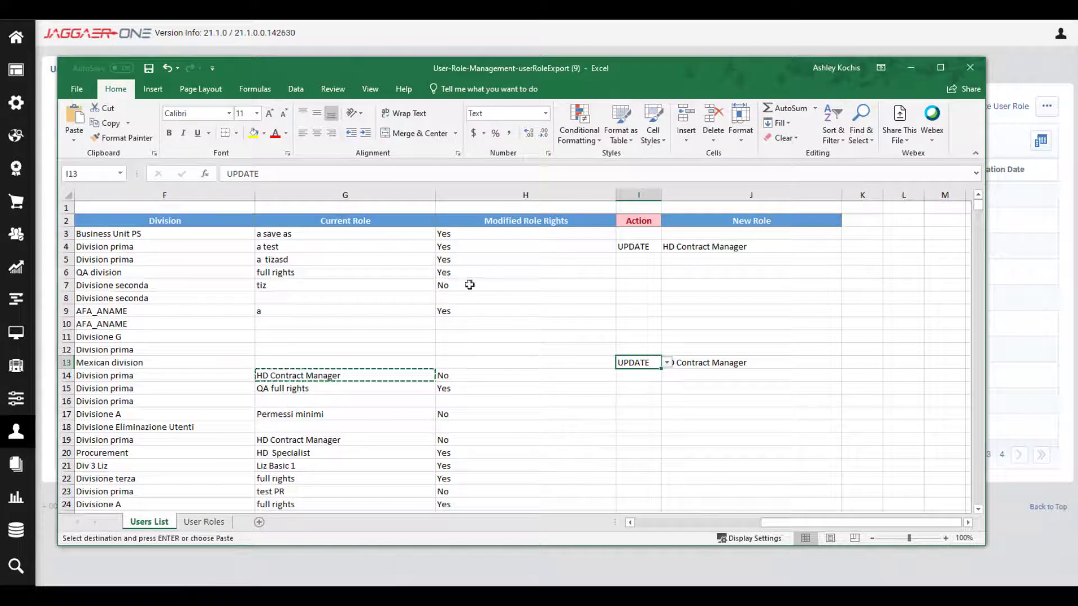
- Save and close the workbook, and try to import User-Role-Management-userRoleExport (9).xlsx as a user role update
{"action": "left_click", "coordinate": [148, 68]}
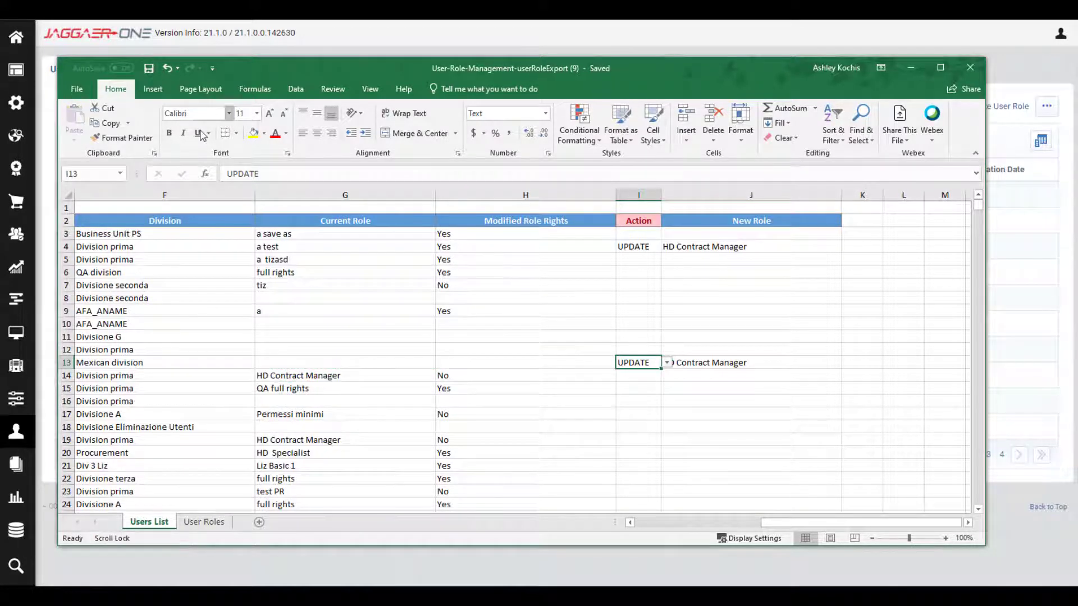
{"action": "left_click", "coordinate": [970, 67]}
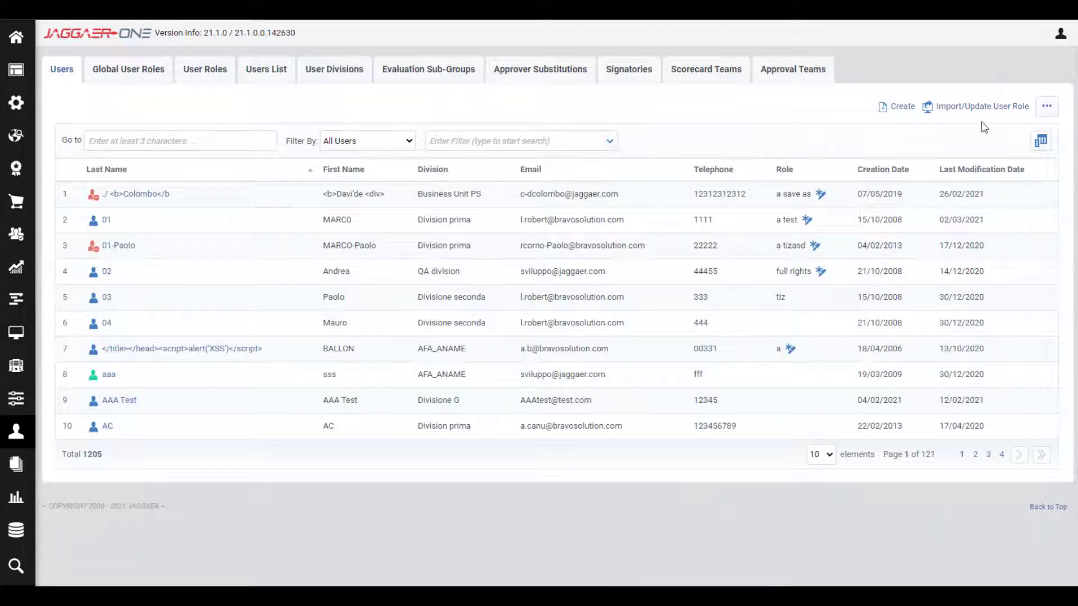
{"action": "left_click", "coordinate": [953, 110]}
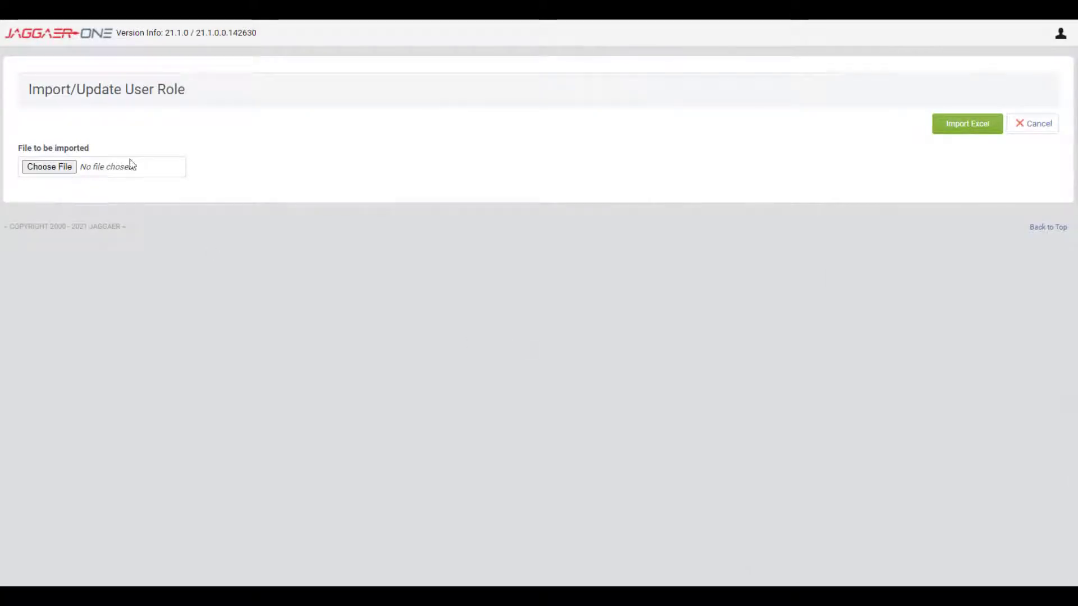
{"action": "left_click", "coordinate": [71, 170]}
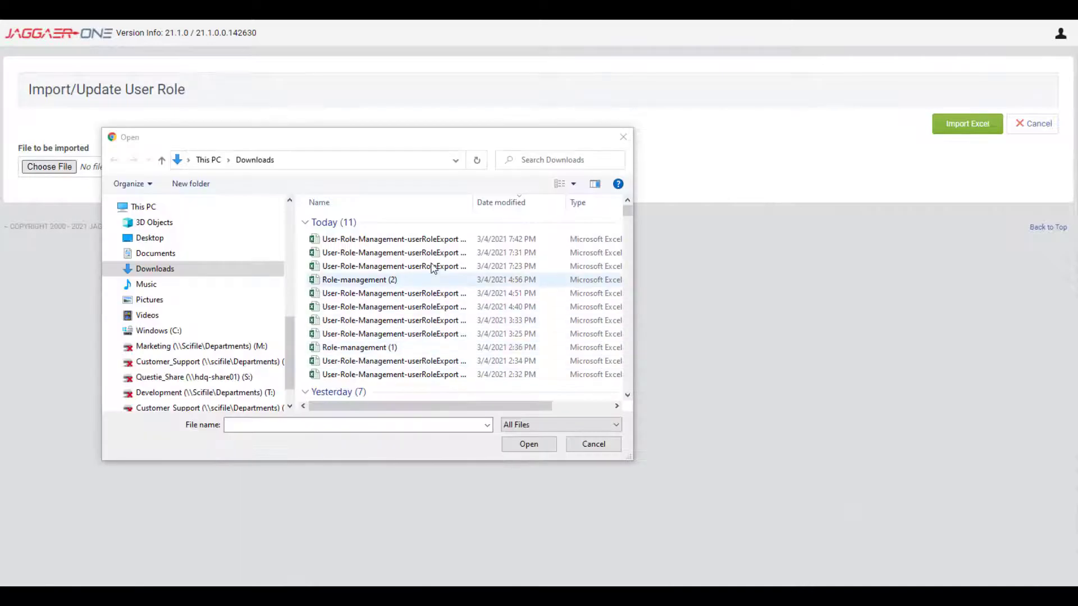
{"action": "double_click", "coordinate": [427, 243]}
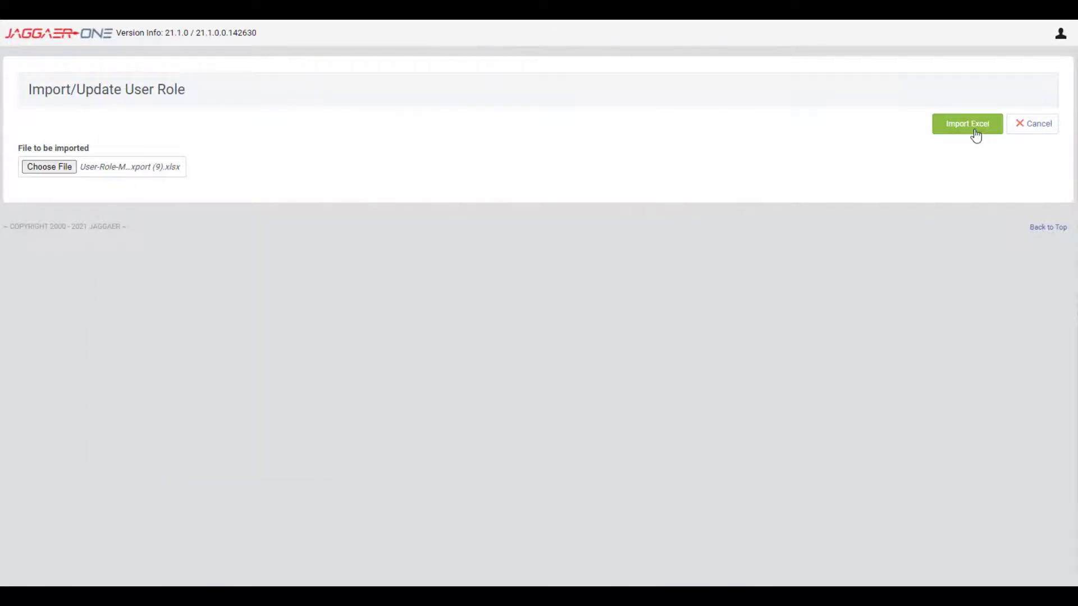
{"action": "left_click", "coordinate": [967, 124]}
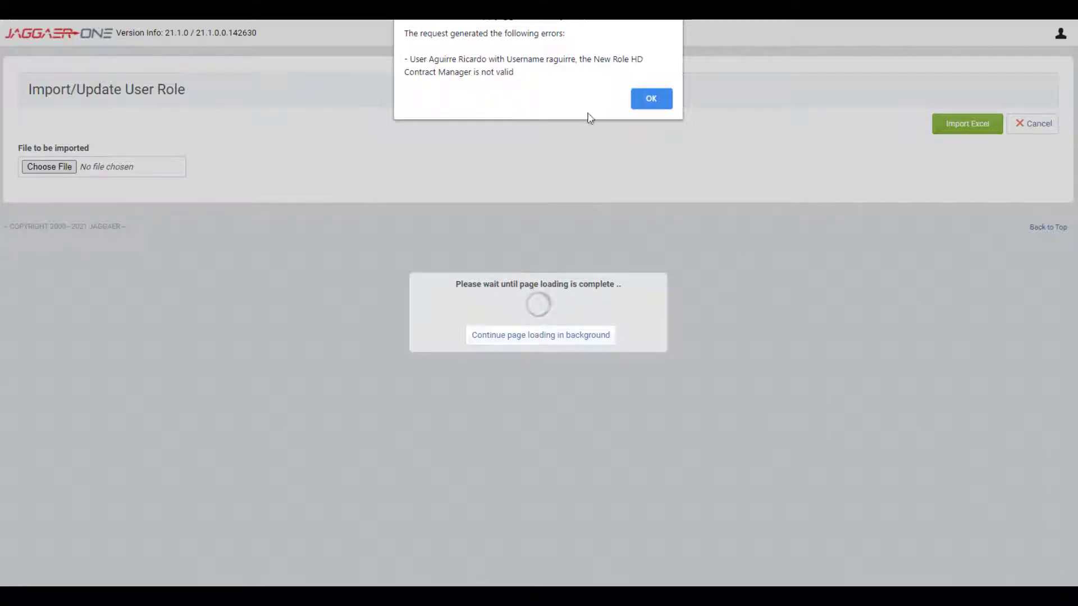
{"action": "left_click", "coordinate": [645, 99]}
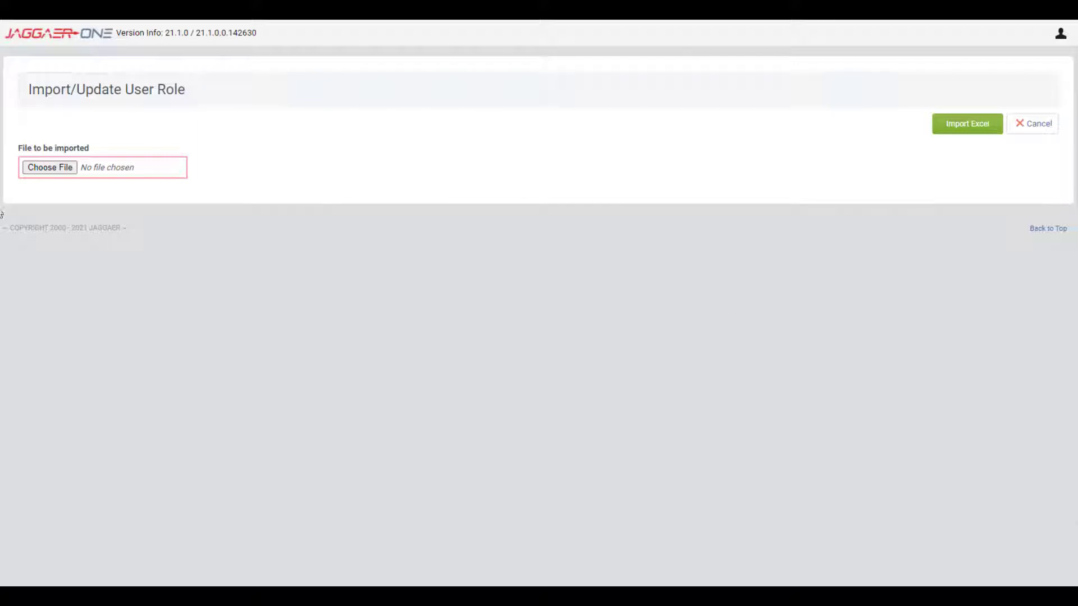
- Import User-Role-Management-userRoleExport (9).xlsx as the user role update and confirm it without resetting user rights on all objects
{"action": "left_click", "coordinate": [42, 174]}
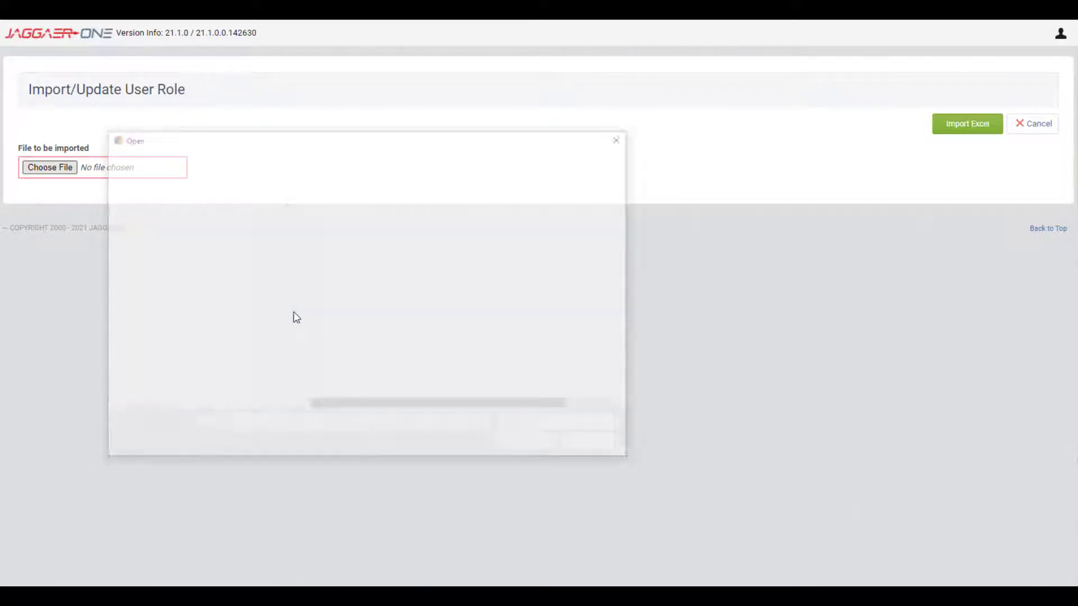
{"action": "double_click", "coordinate": [382, 239]}
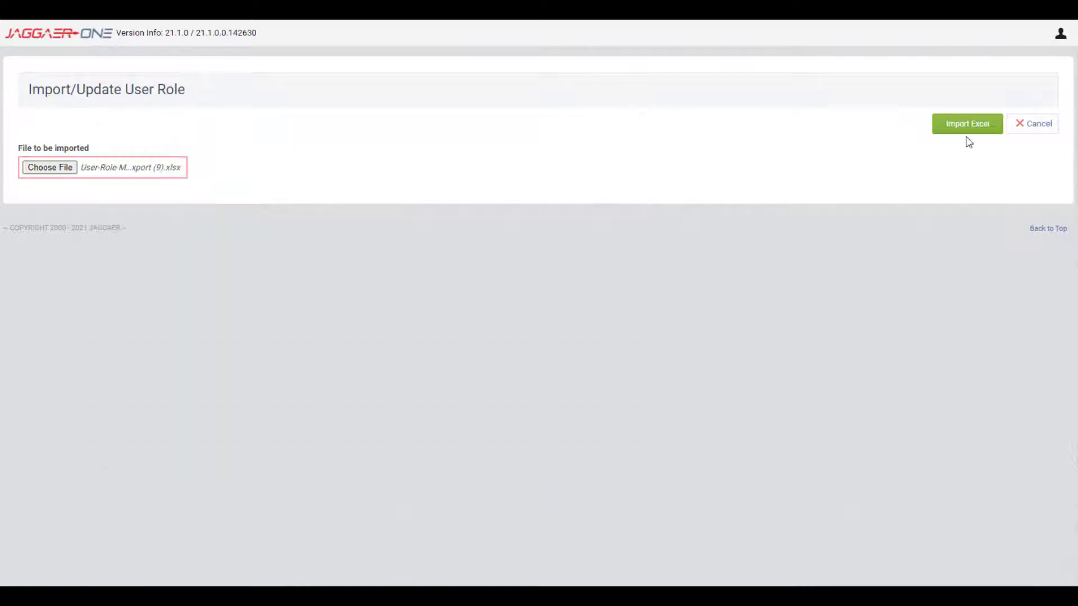
{"action": "left_click", "coordinate": [966, 127]}
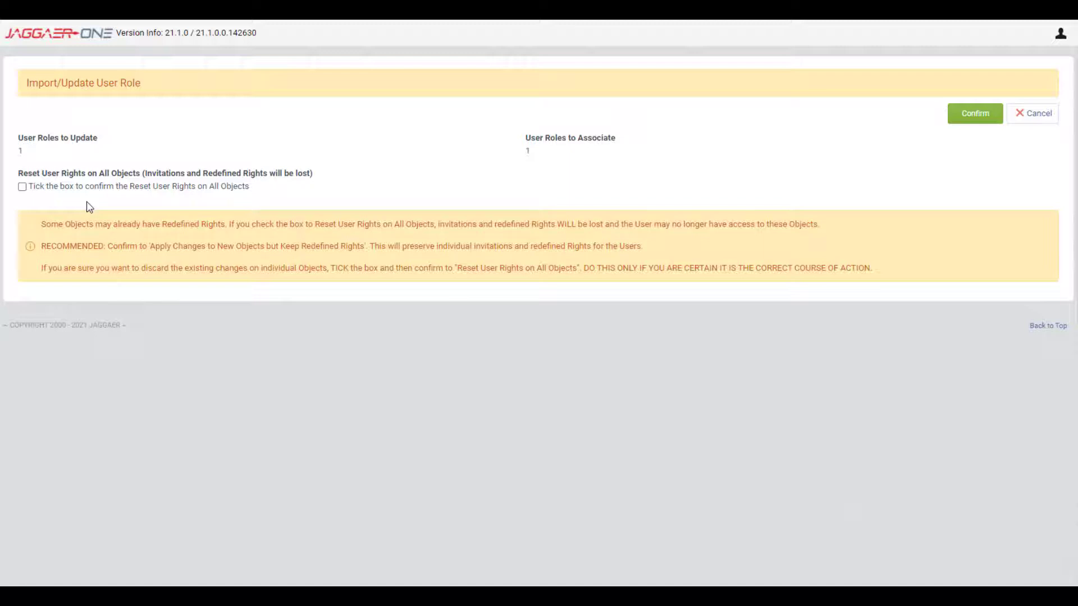
{"action": "left_click", "coordinate": [989, 118]}
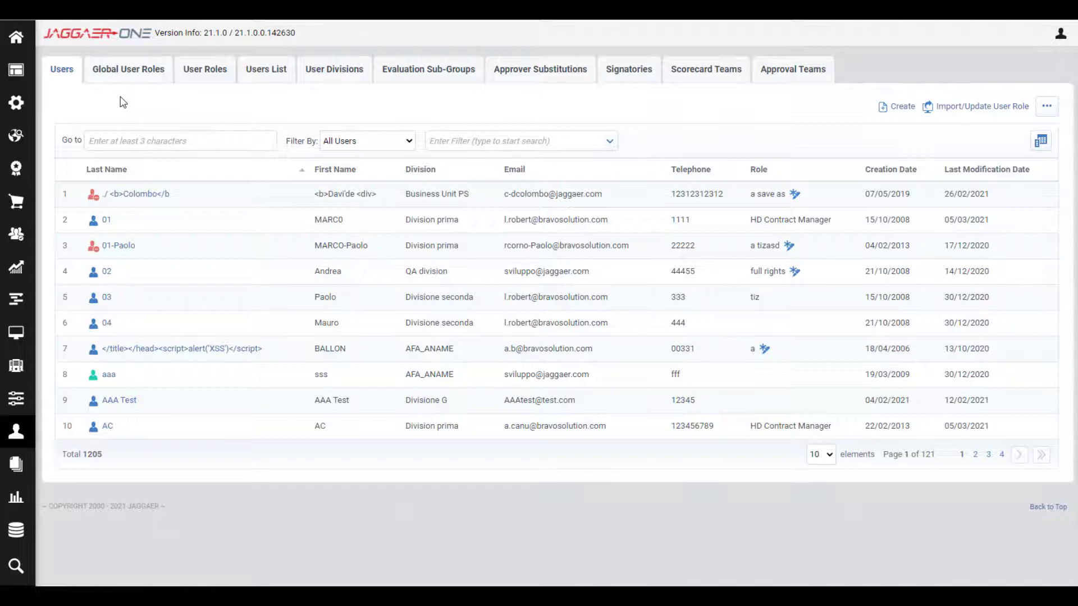
- Export the roles for update from the User Roles list
{"action": "left_click", "coordinate": [177, 88]}
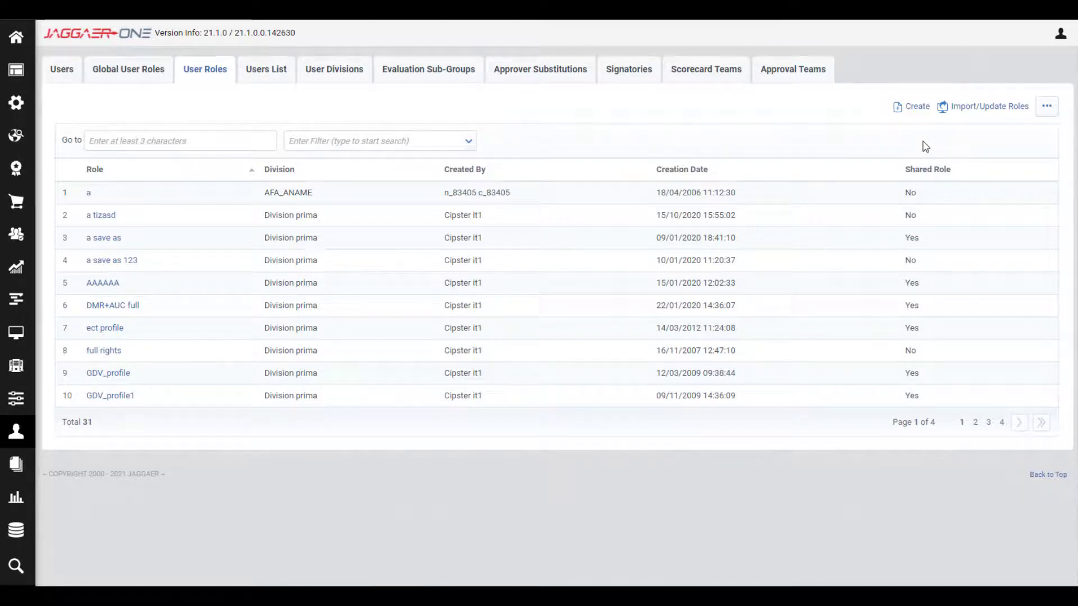
{"action": "left_click", "coordinate": [1047, 109]}
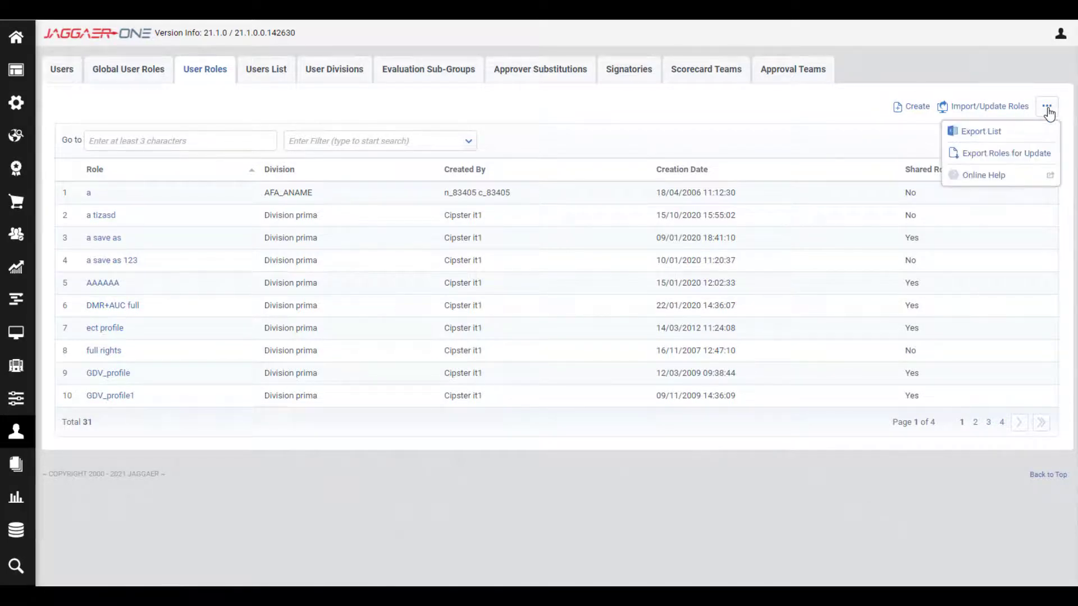
{"action": "left_click", "coordinate": [989, 159]}
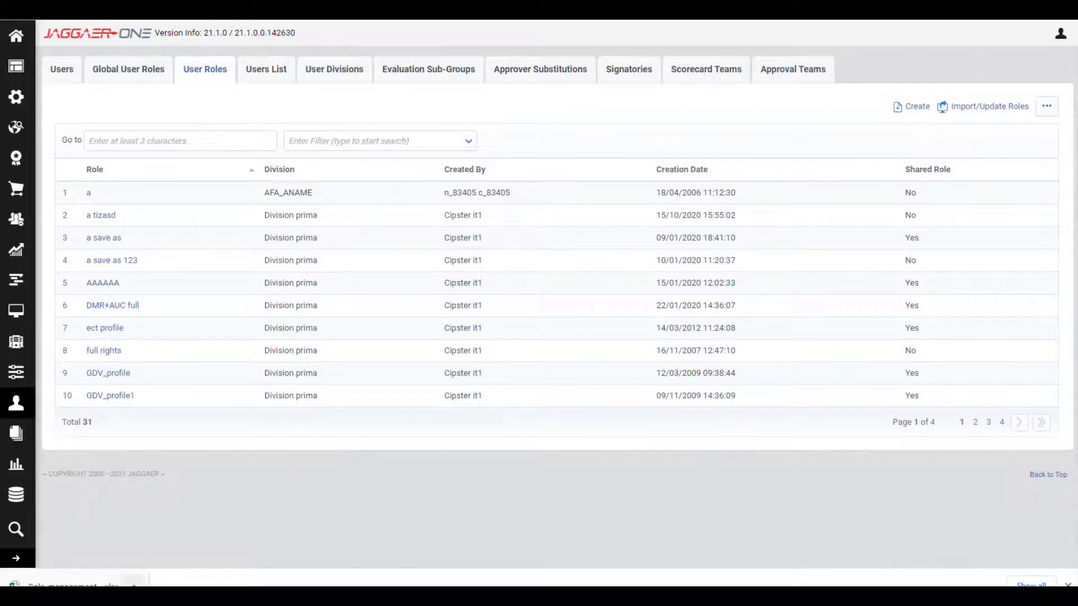
- Open the downloaded Role-management (3).xlsx in Excel, enable editing and maximize the workbook window
{"action": "left_click", "coordinate": [134, 586]}
{"action": "left_click", "coordinate": [156, 505]}
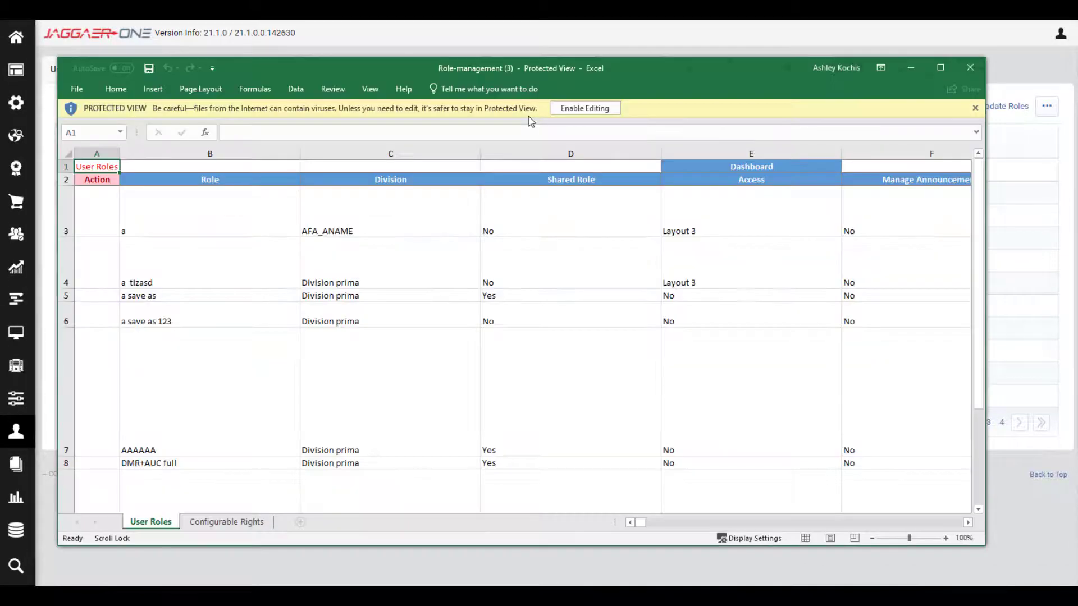
{"action": "left_click", "coordinate": [584, 107]}
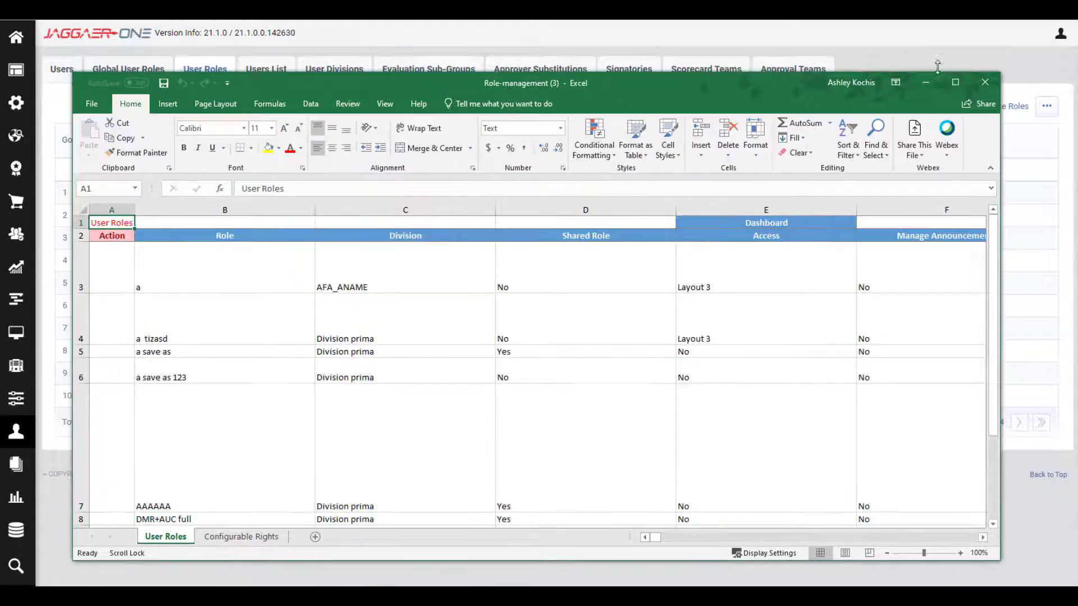
{"action": "left_click", "coordinate": [955, 83]}
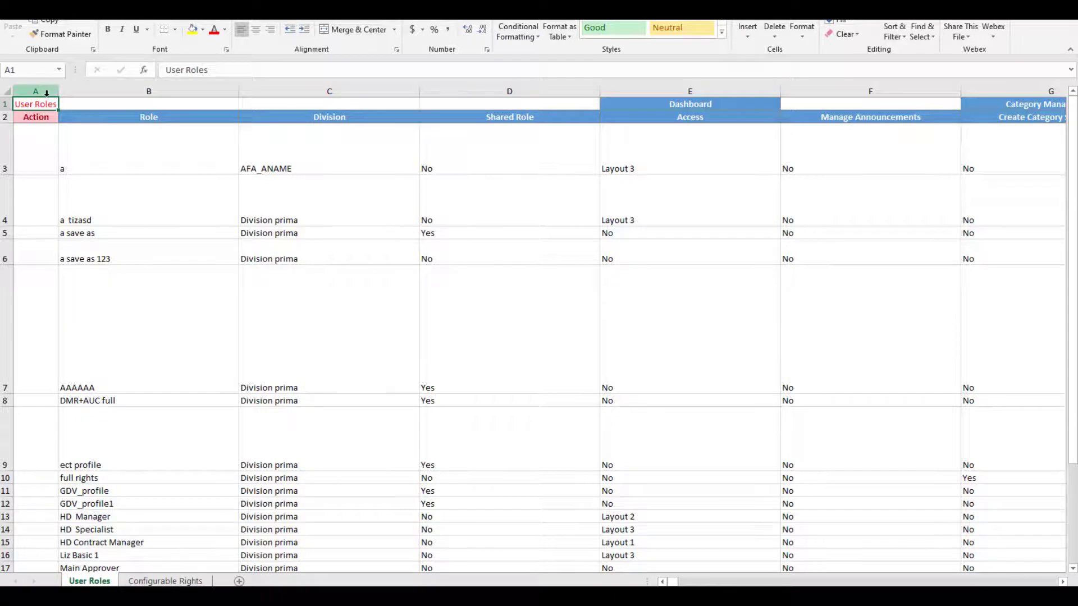
- Check the Action choices for the first role in row 3 and the options listed on the Configurable Rights sheet
{"action": "left_click", "coordinate": [42, 161]}
{"action": "left_click", "coordinate": [64, 169]}
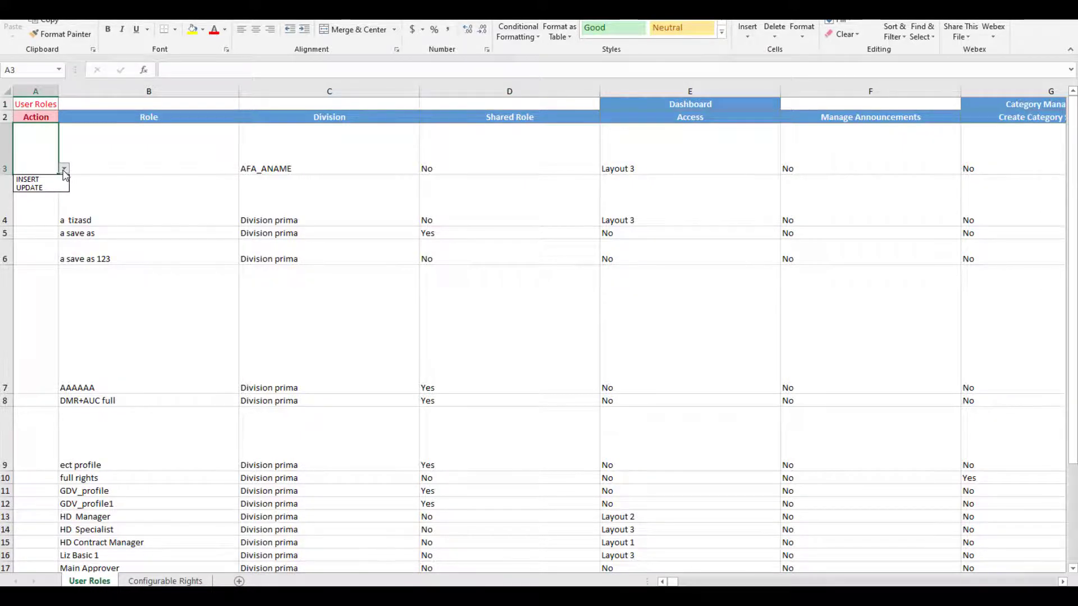
{"action": "left_click", "coordinate": [64, 170]}
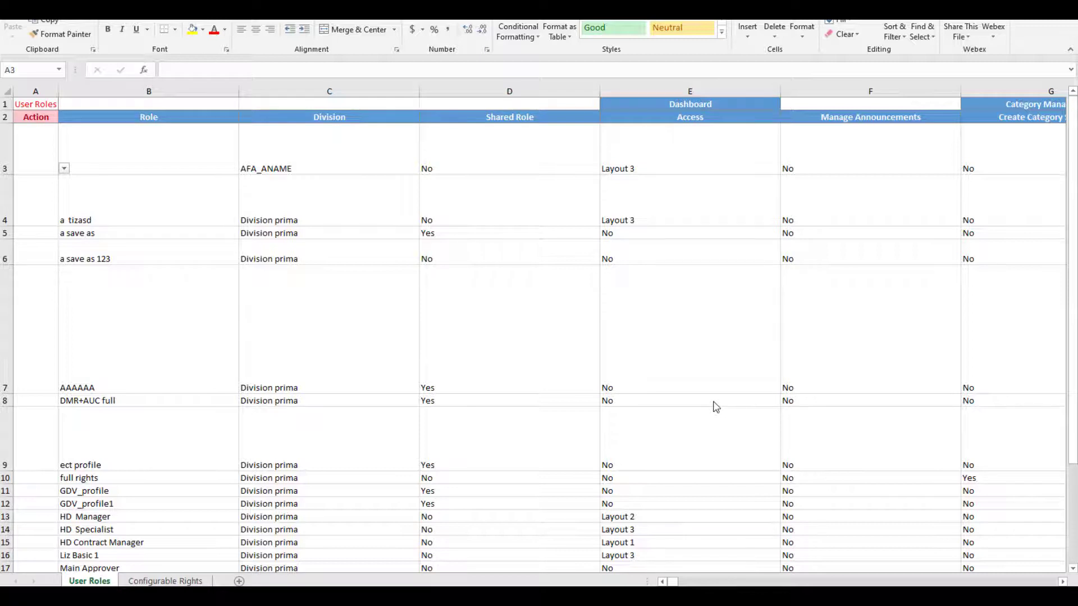
{"action": "left_click", "coordinate": [155, 581]}
{"action": "left_click", "coordinate": [155, 581]}
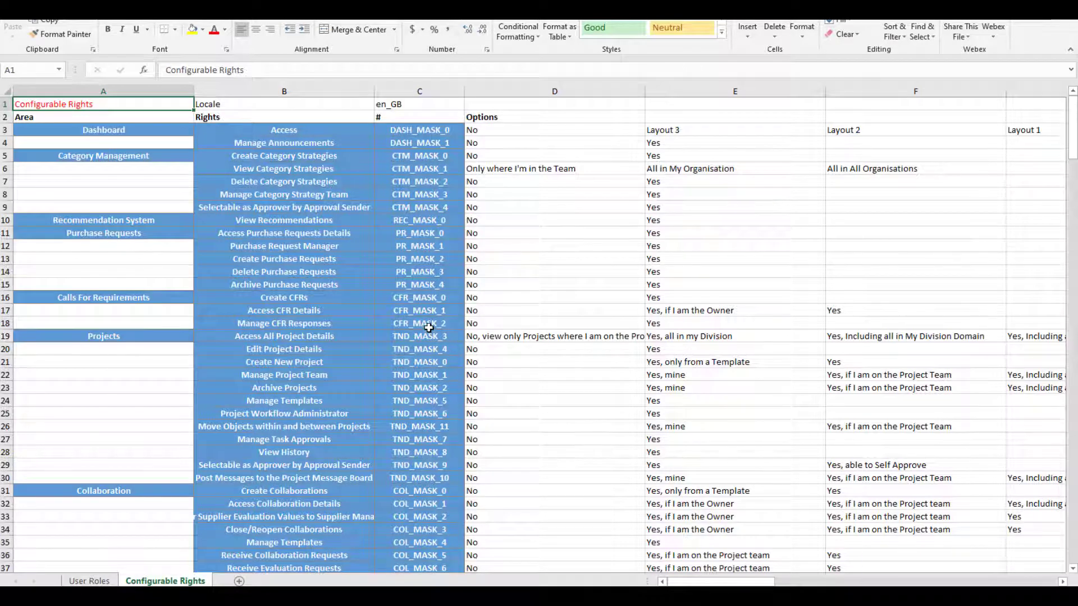
{"action": "left_click", "coordinate": [89, 581]}
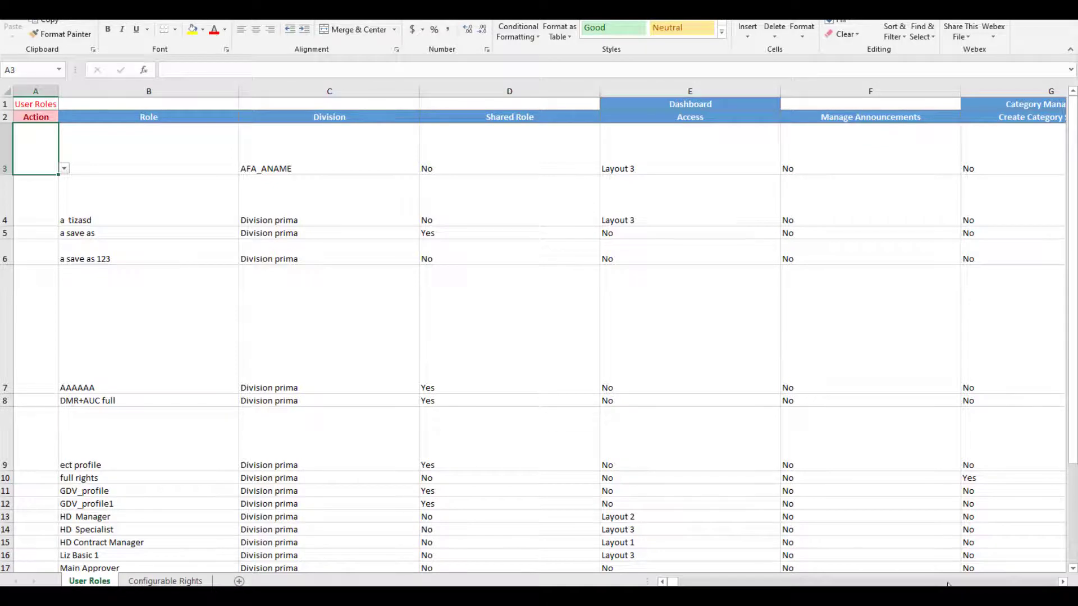
- Look through the rights columns on the User Roles sheet, and close the workbook without saving
{"action": "left_click", "coordinate": [1062, 581]}
{"action": "left_click", "coordinate": [1062, 582]}
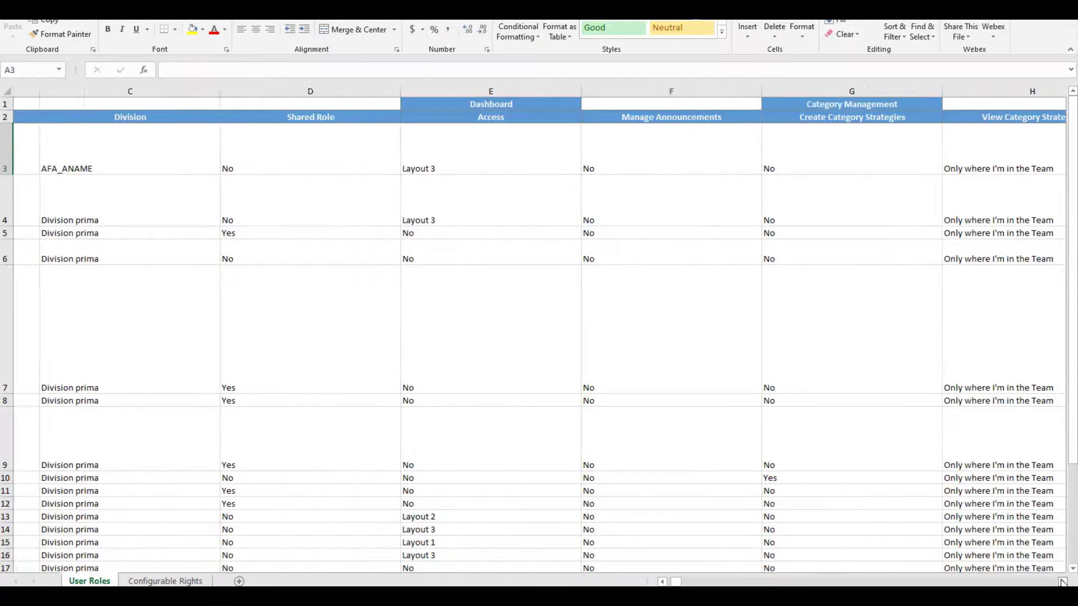
{"action": "left_click", "coordinate": [1062, 581]}
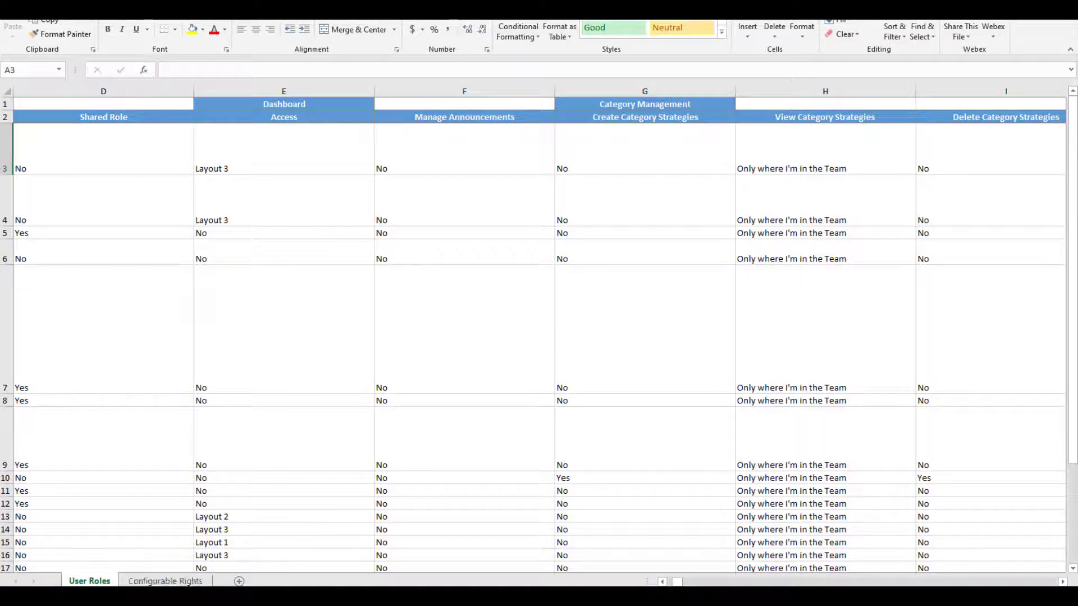
{"action": "key", "text": "alt+F4"}
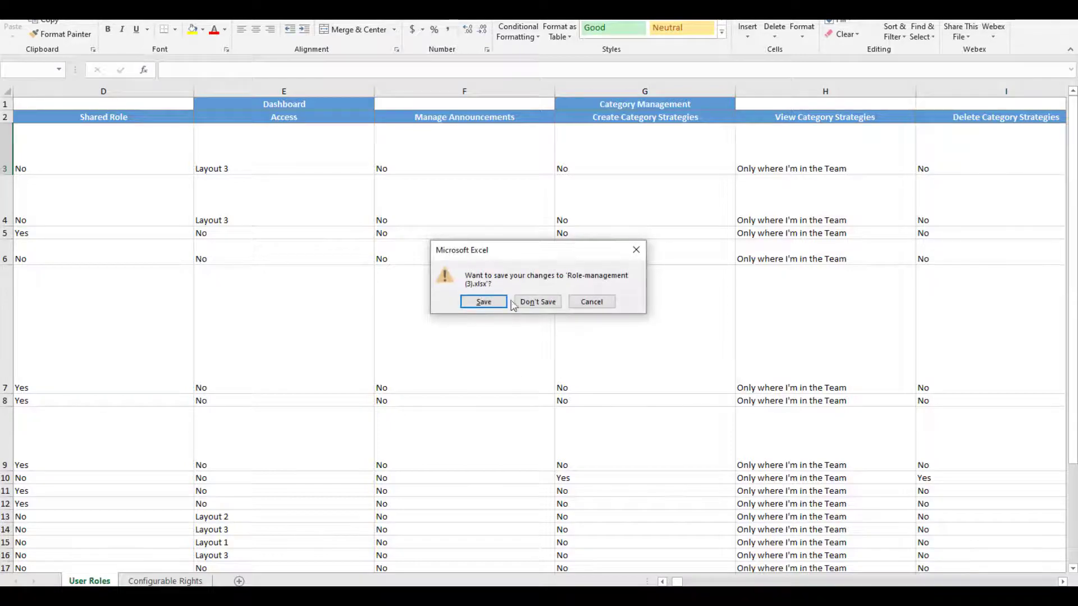
{"action": "left_click", "coordinate": [553, 305]}
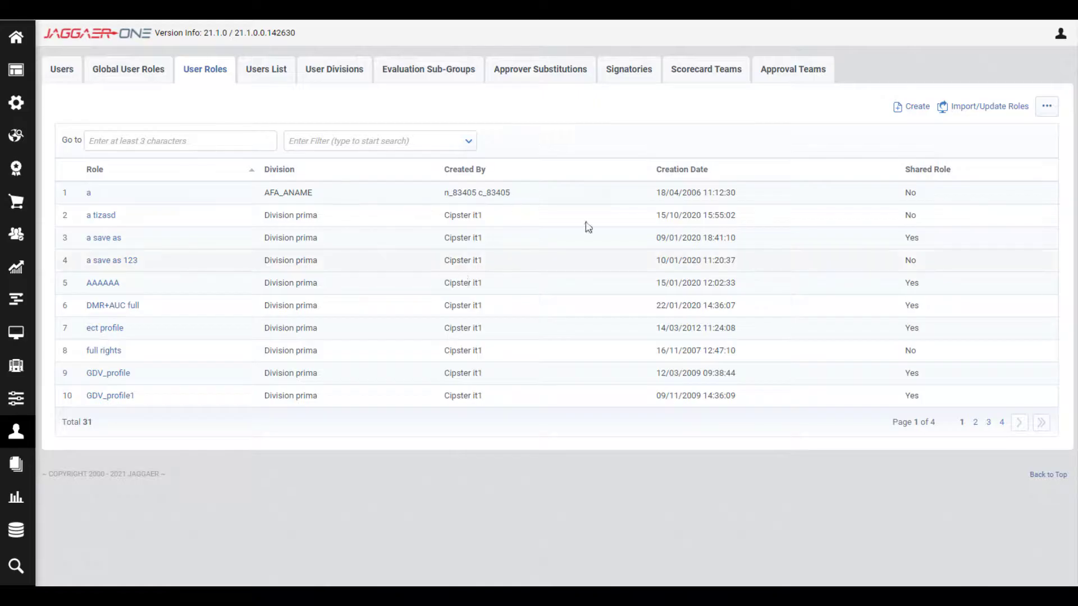
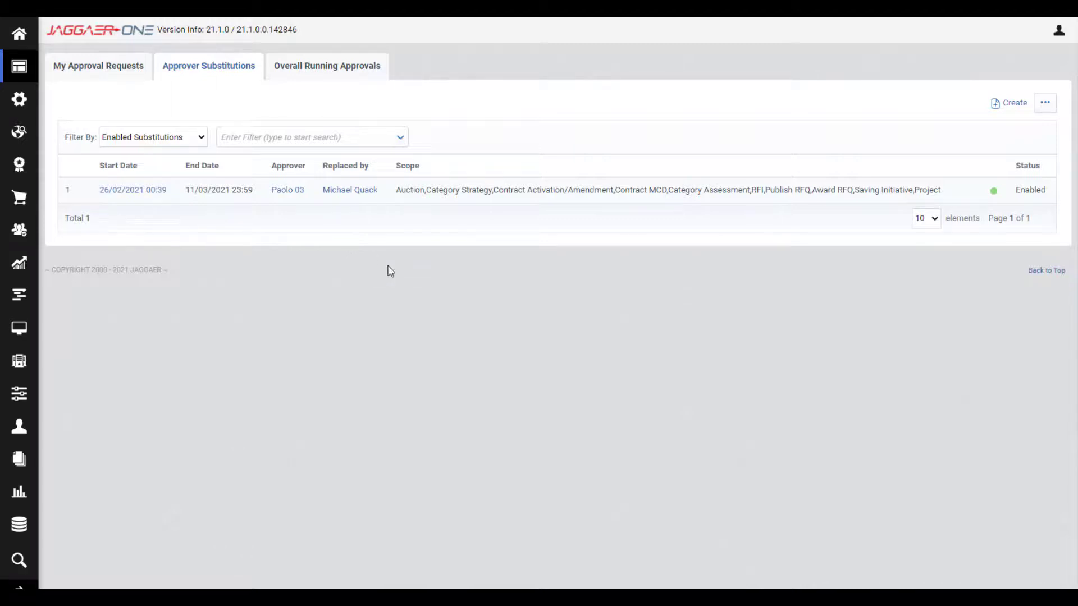
- In Overall Running Approvals, use search criteria to select the Budget department's HD Contract Manager as the approver to substitute, checking the user's details first
{"action": "left_click", "coordinate": [313, 74]}
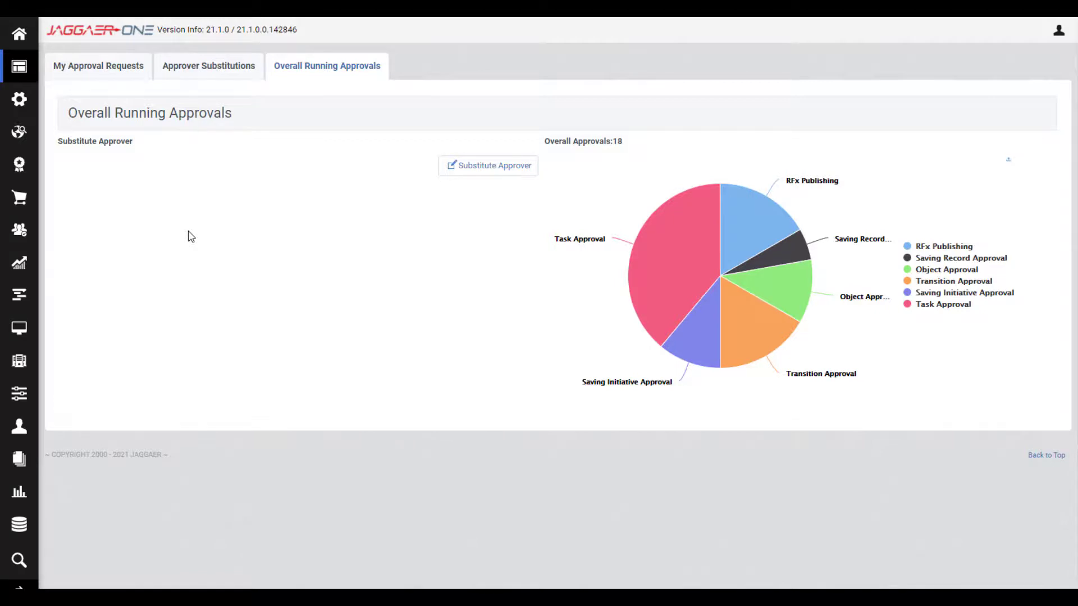
{"action": "mouse_move", "coordinate": [674, 257]}
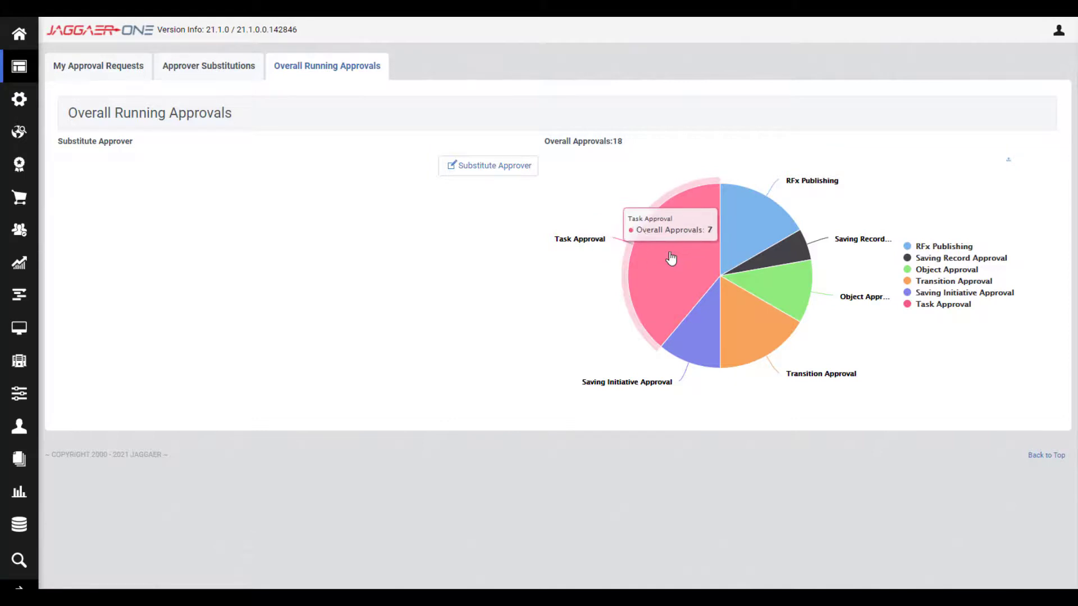
{"action": "mouse_move", "coordinate": [806, 251]}
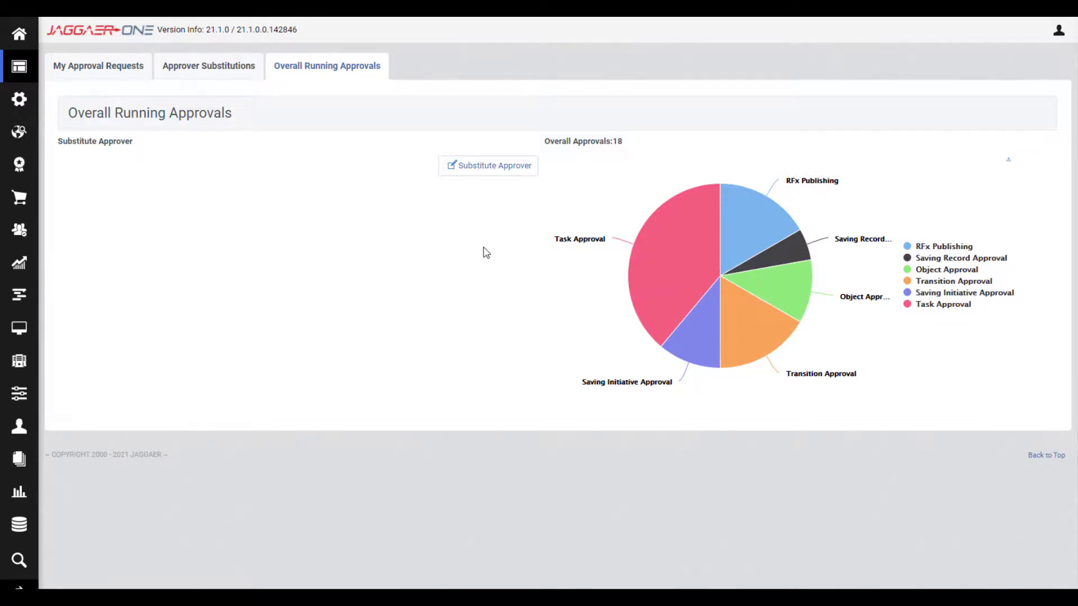
{"action": "left_click", "coordinate": [474, 177]}
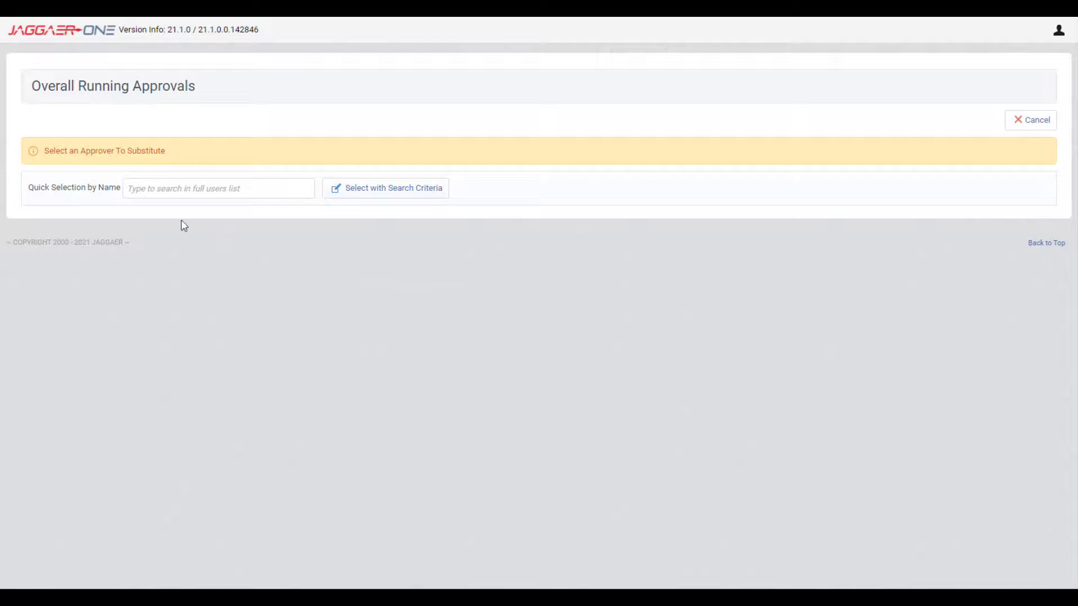
{"action": "left_click", "coordinate": [375, 190]}
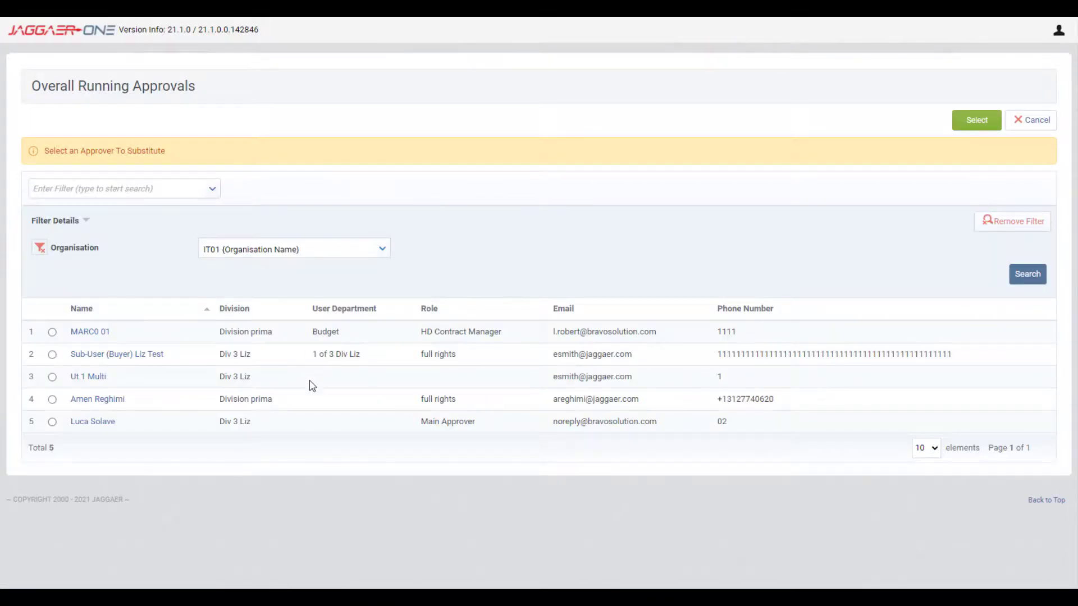
{"action": "left_click", "coordinate": [52, 333]}
{"action": "left_click", "coordinate": [95, 335]}
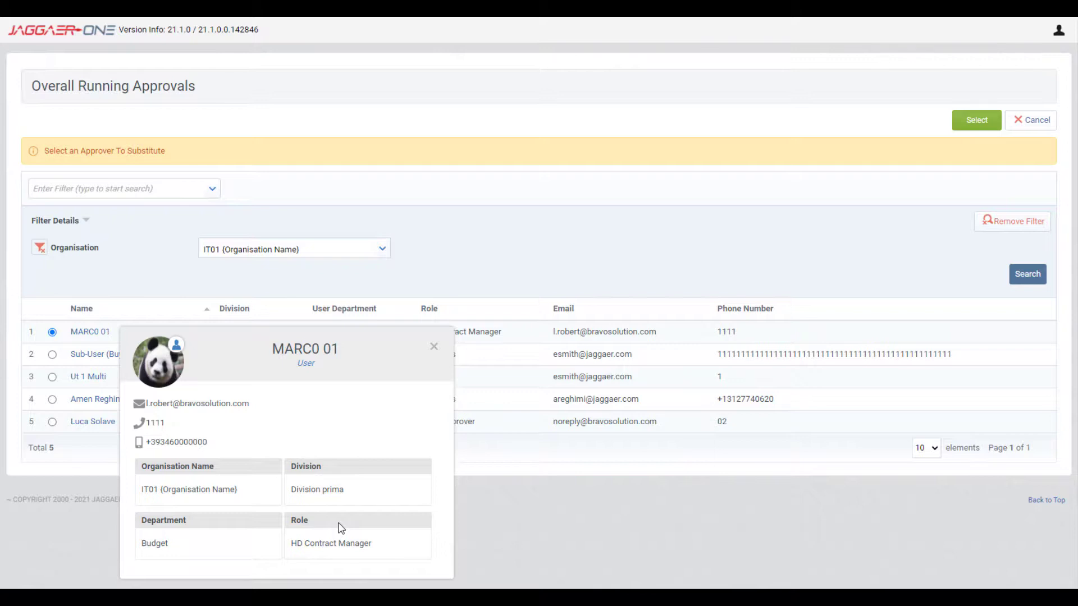
{"action": "left_click", "coordinate": [435, 349]}
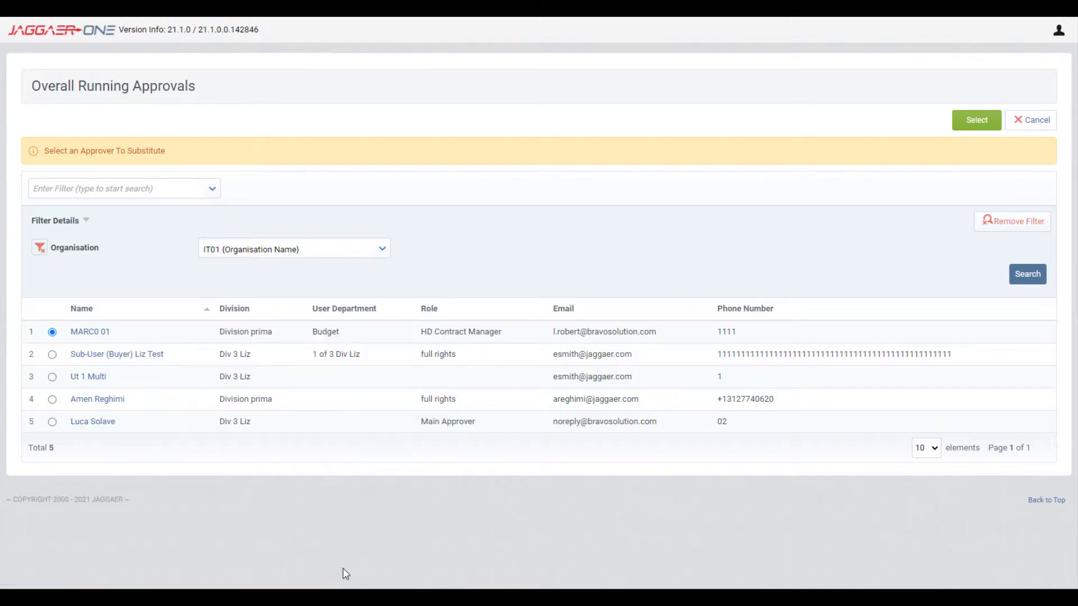
{"action": "left_click", "coordinate": [981, 124]}
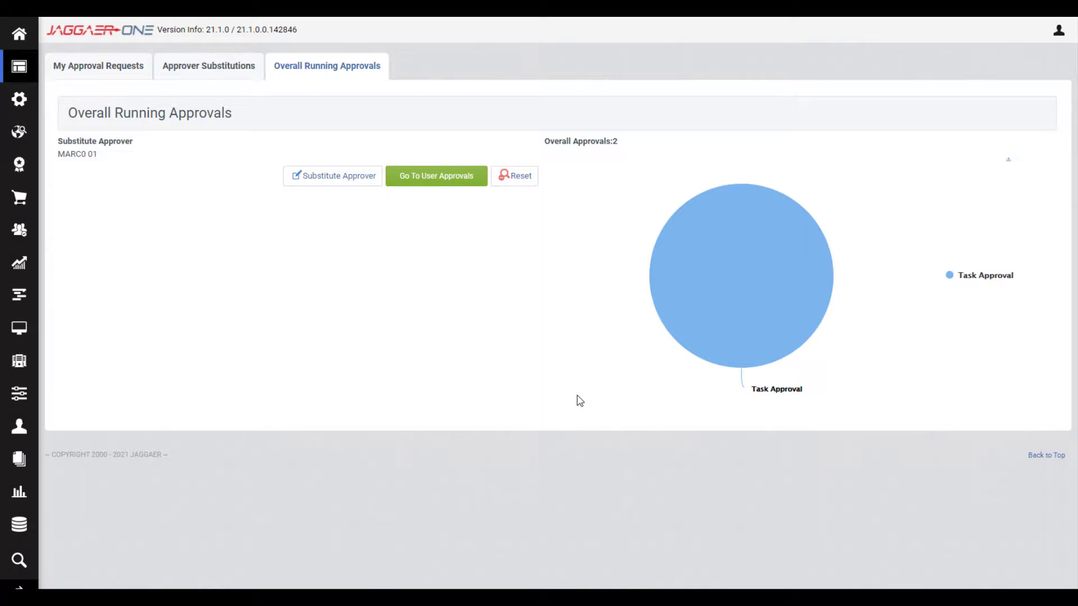
- Go to the selected approver's running approvals and start a mass forward of all of them
{"action": "left_click", "coordinate": [427, 183]}
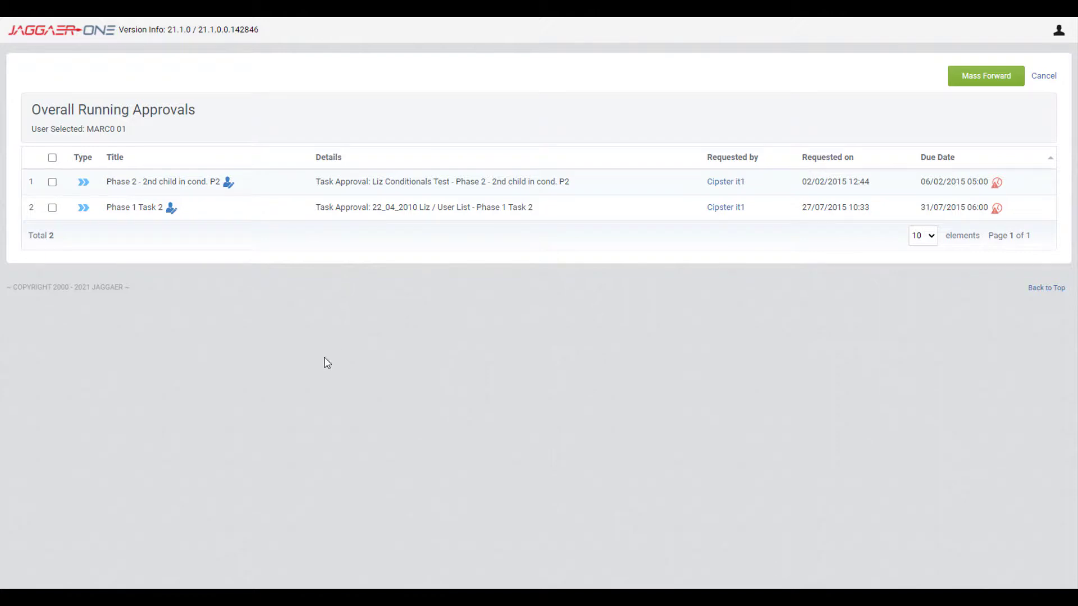
{"action": "left_click", "coordinate": [52, 159]}
{"action": "left_click", "coordinate": [986, 78]}
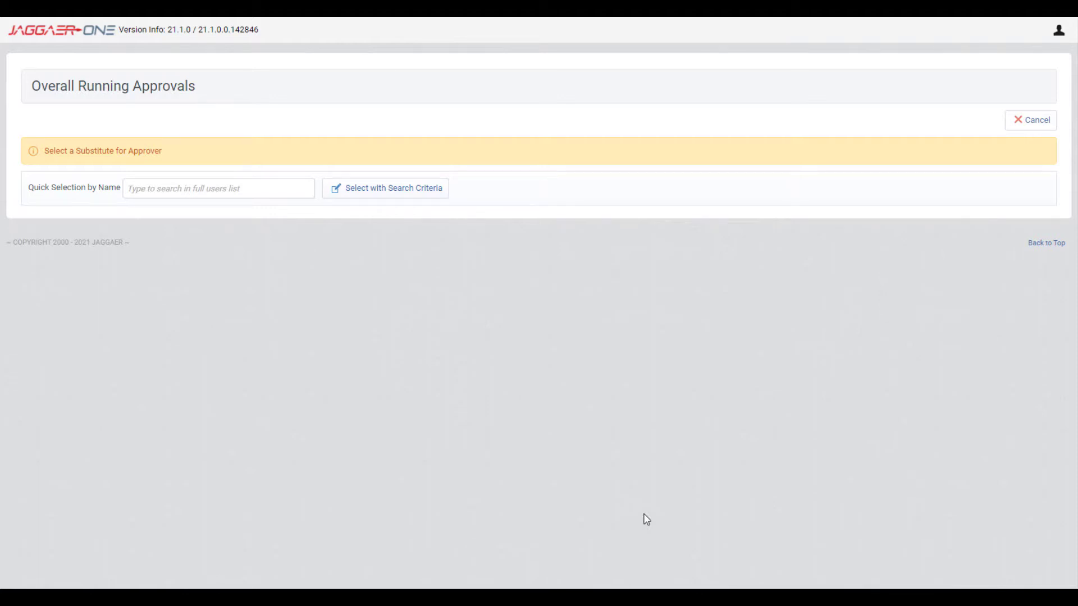
- Find the substitute with search criteria, select the Mexican division user in row 9 as the new approver and confirm the forwarding
{"action": "left_click", "coordinate": [376, 194]}
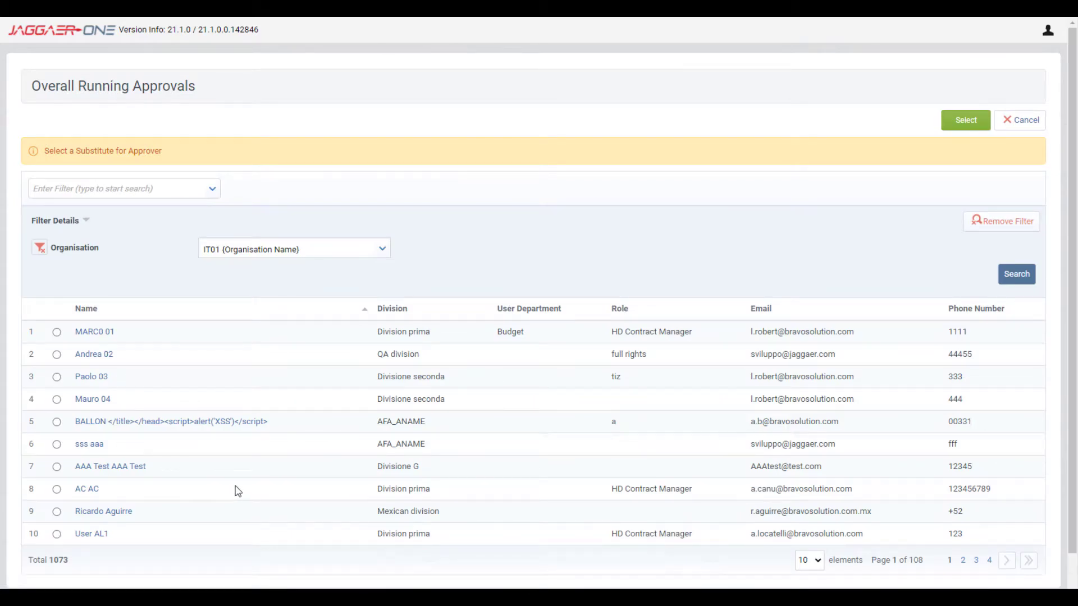
{"action": "left_click", "coordinate": [57, 512]}
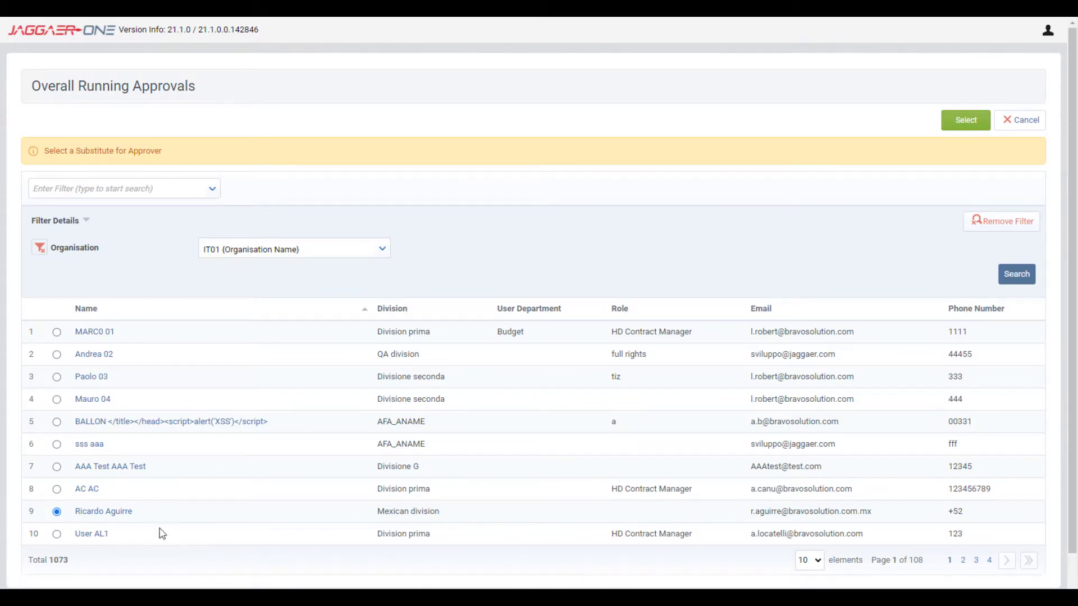
{"action": "left_click", "coordinate": [961, 120]}
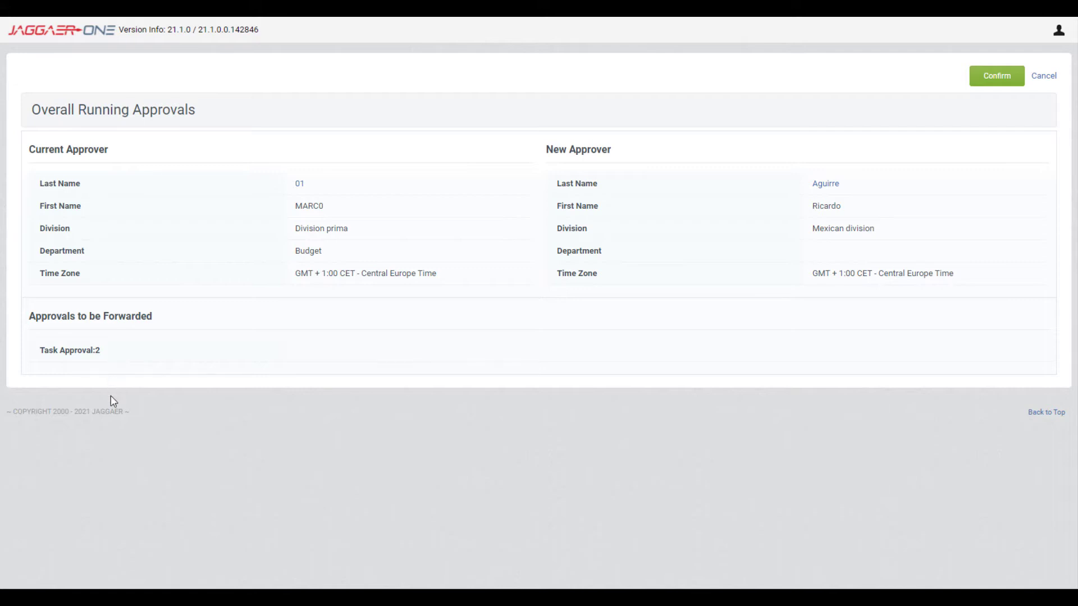
{"action": "left_click", "coordinate": [993, 75]}
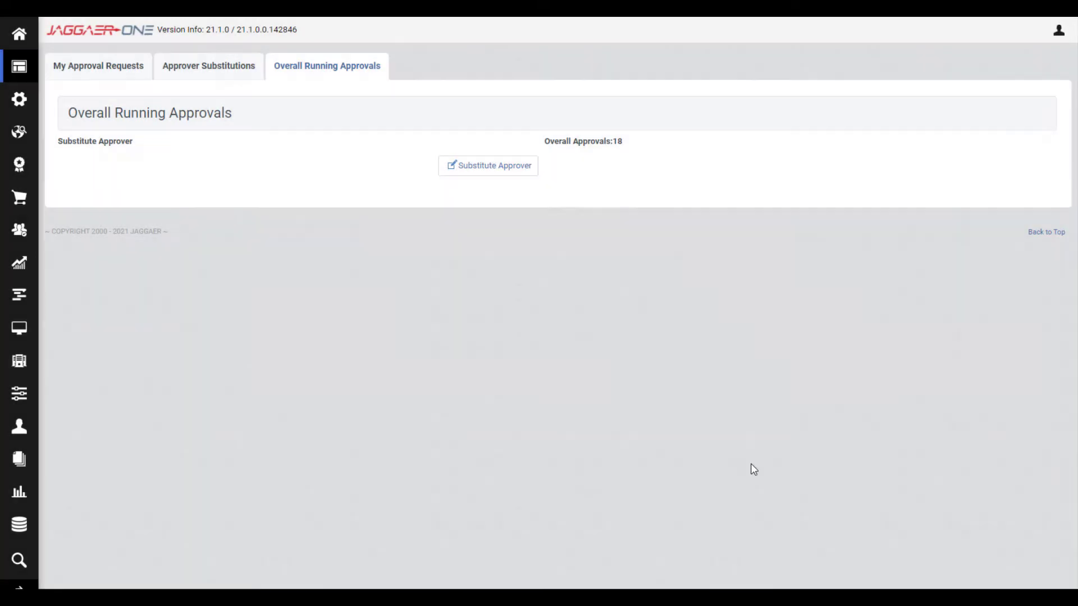